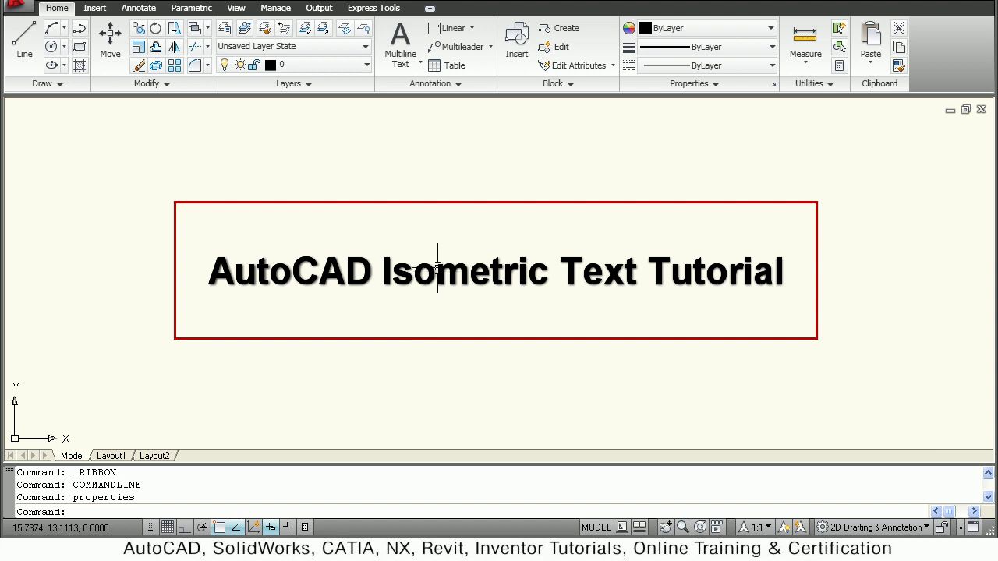
Switch the SNAP style to Isometric, keeping the 0.5000 vertical spacing.
{"action": "type", "text": "s"}
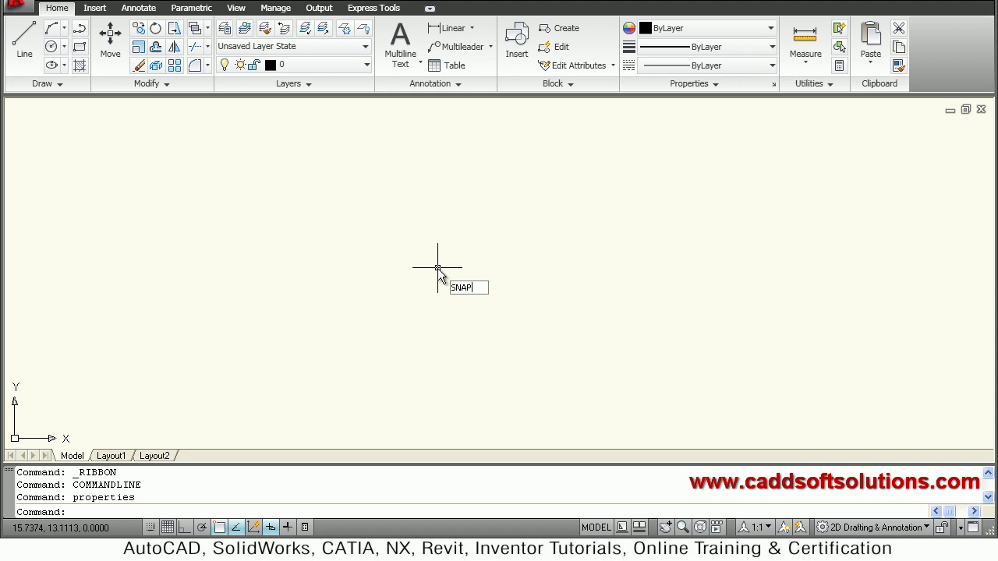
{"action": "key", "text": "Return"}
{"action": "right_click", "coordinate": [432, 259]}
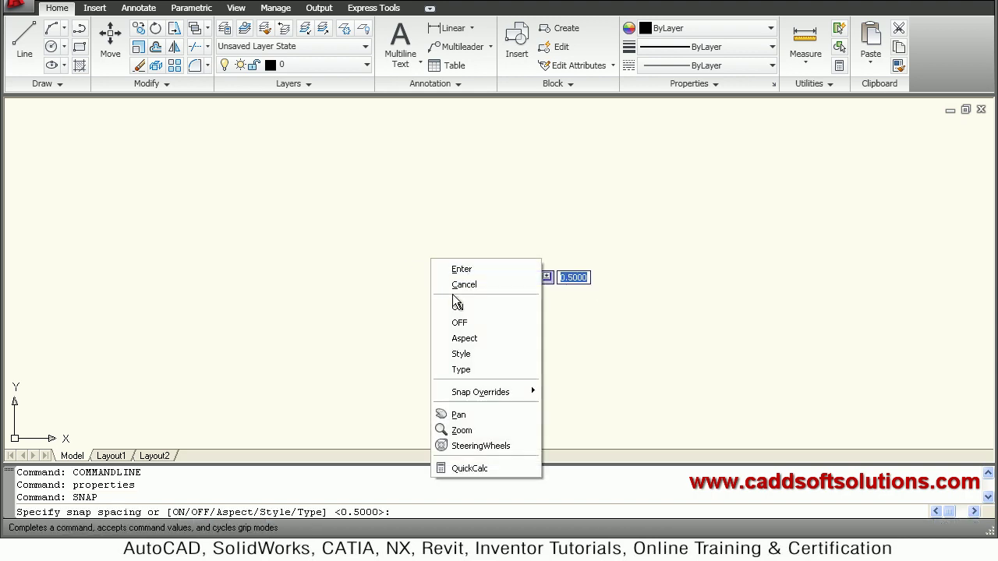
{"action": "left_click", "coordinate": [461, 354]}
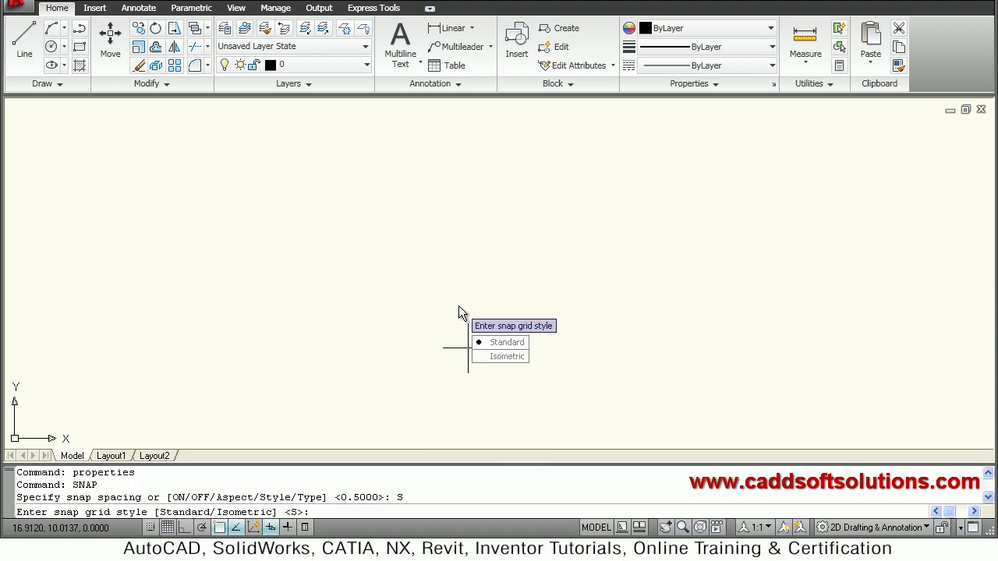
{"action": "left_click", "coordinate": [490, 357]}
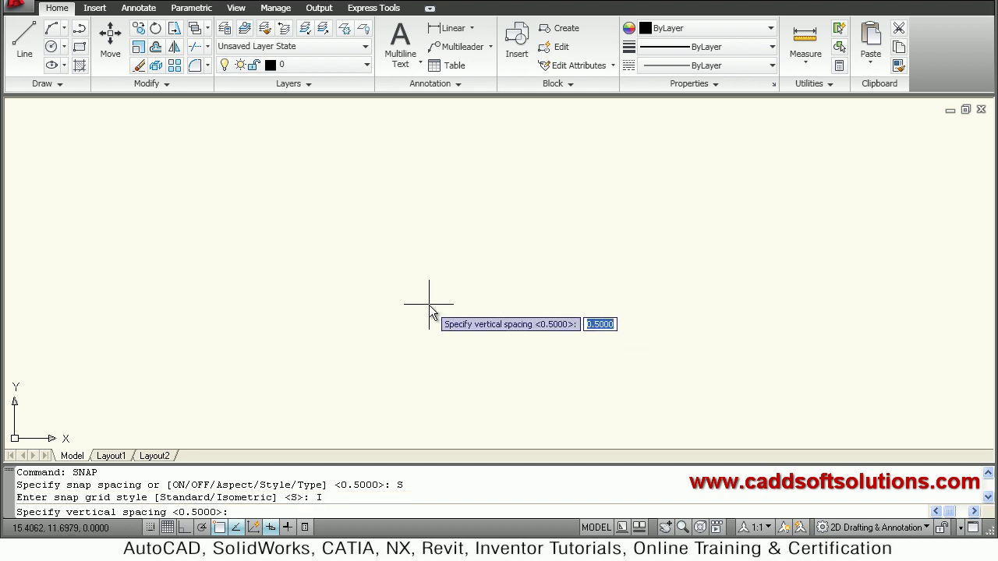
{"action": "key", "text": "Return"}
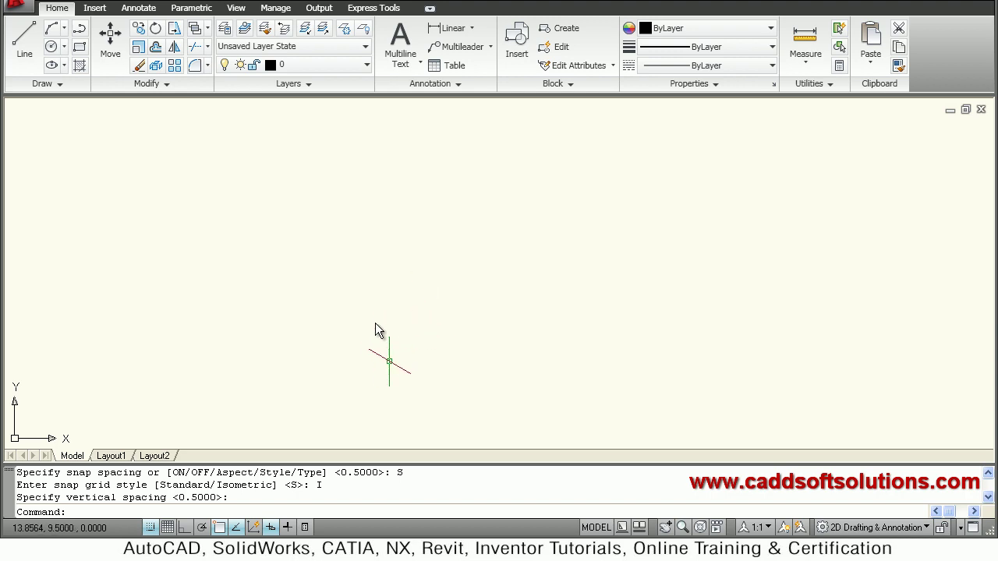
Start a LINE at the cube's bottom corner with Ortho on and draw the first 10-unit edge.
{"action": "left_click", "coordinate": [149, 528]}
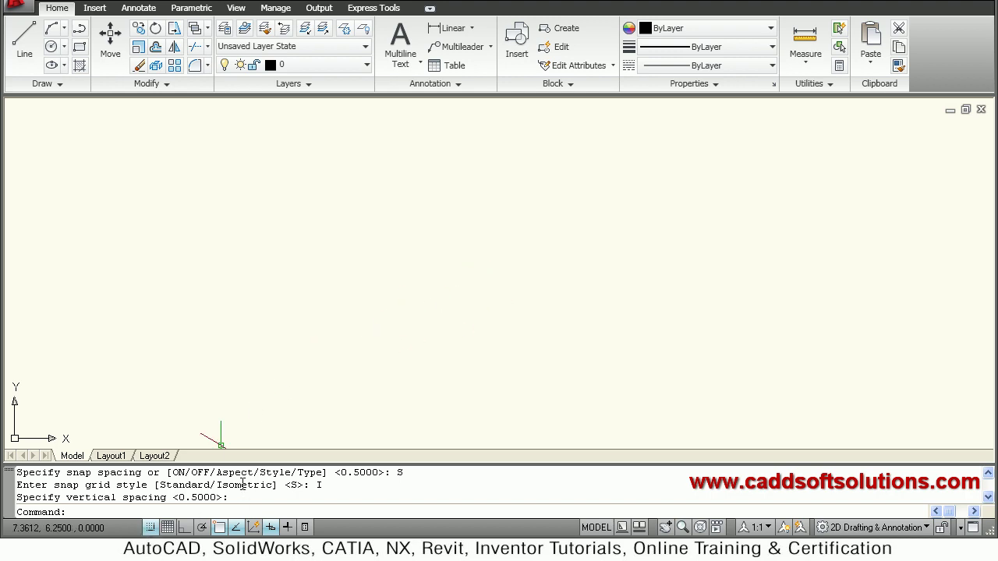
{"action": "left_click", "coordinate": [148, 529]}
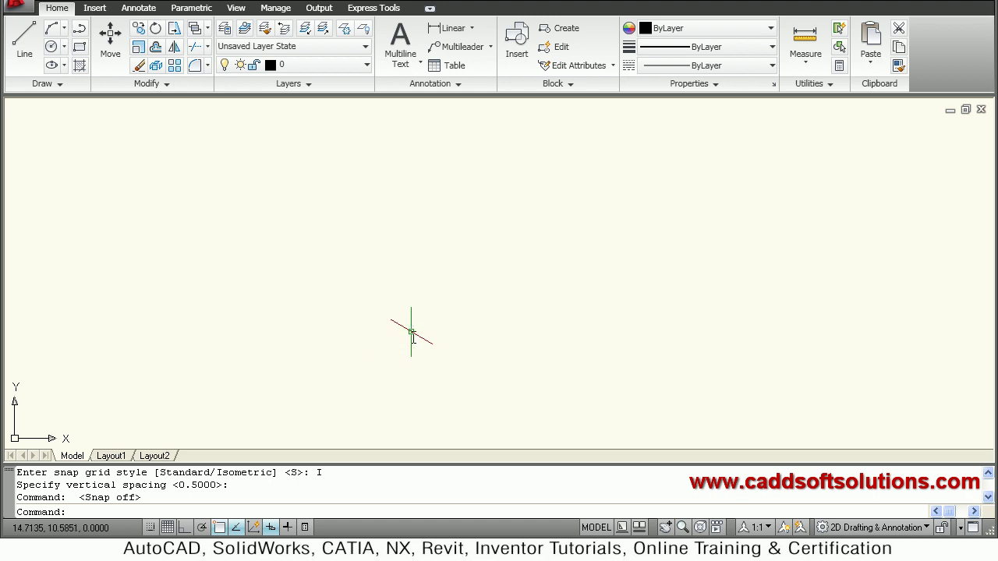
{"action": "type", "text": "L"}
{"action": "key", "text": "Return"}
{"action": "left_click", "coordinate": [430, 391]}
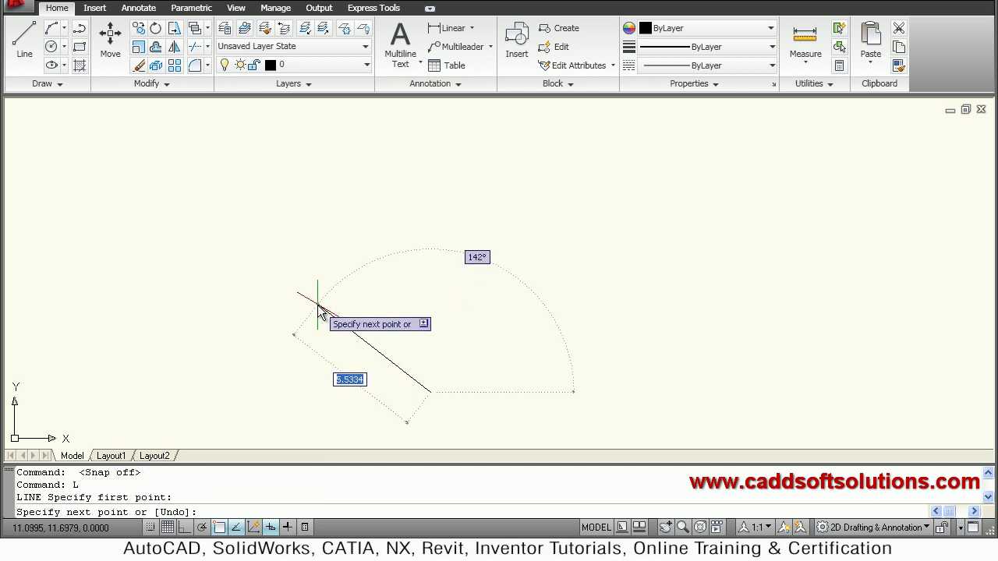
{"action": "key", "text": "F8"}
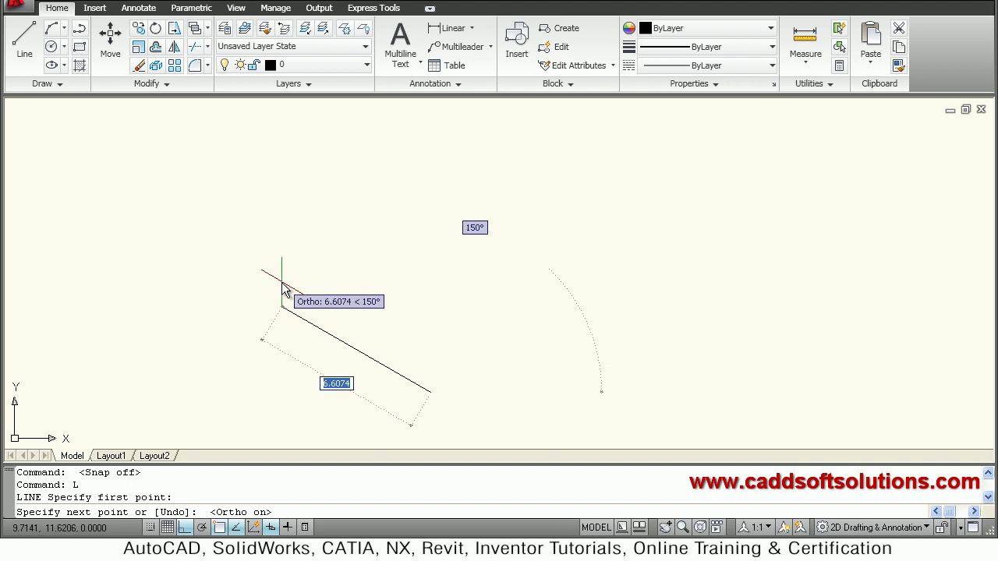
{"action": "type", "text": "10"}
{"action": "key", "text": "Return"}
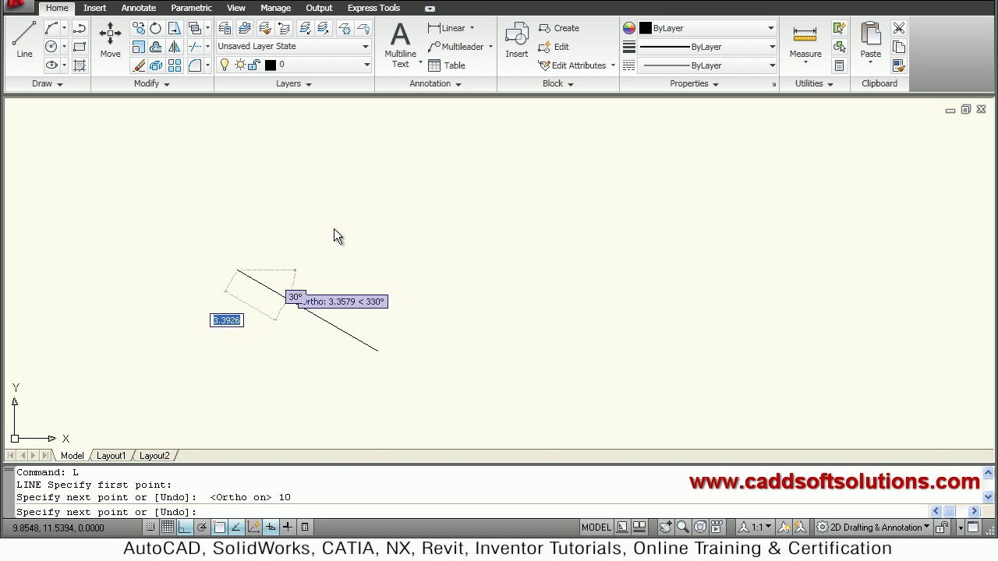
Complete the left face with 10-unit vertical, top and downward edges.
{"action": "scroll", "coordinate": [334, 234], "scroll_direction": "up", "scroll_amount": 2}
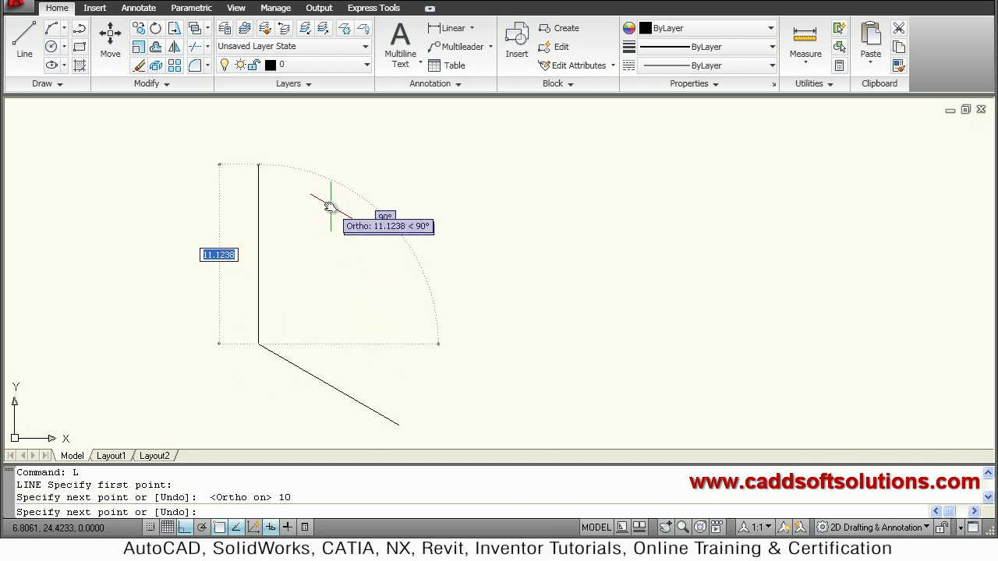
{"action": "type", "text": "10"}
{"action": "key", "text": "Return"}
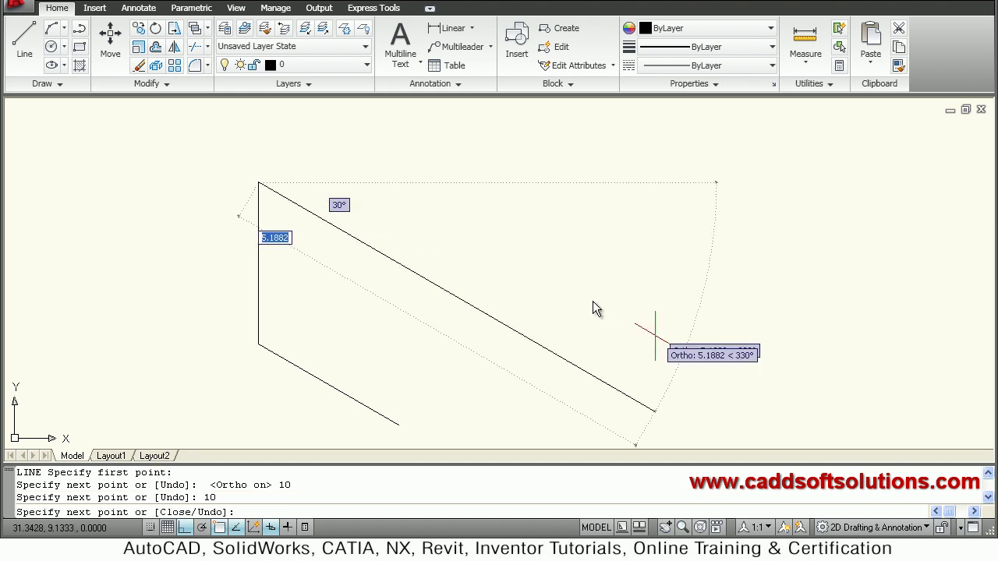
{"action": "type", "text": "10"}
{"action": "key", "text": "Return"}
{"action": "type", "text": "1"}
{"action": "key", "text": "Return"}
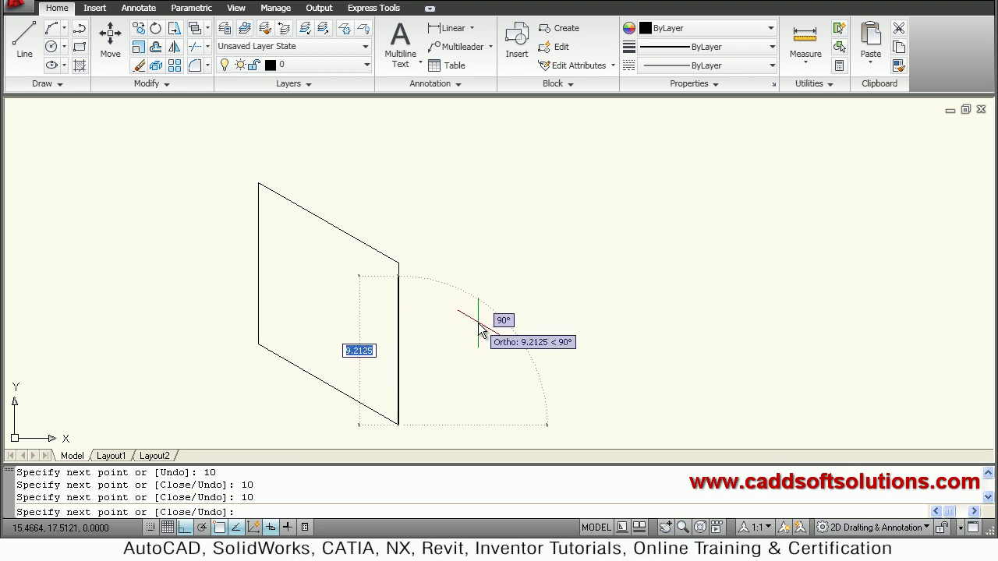
Switch to the right isoplane and draw the right face with 10-unit edges.
{"action": "key", "text": "F5"}
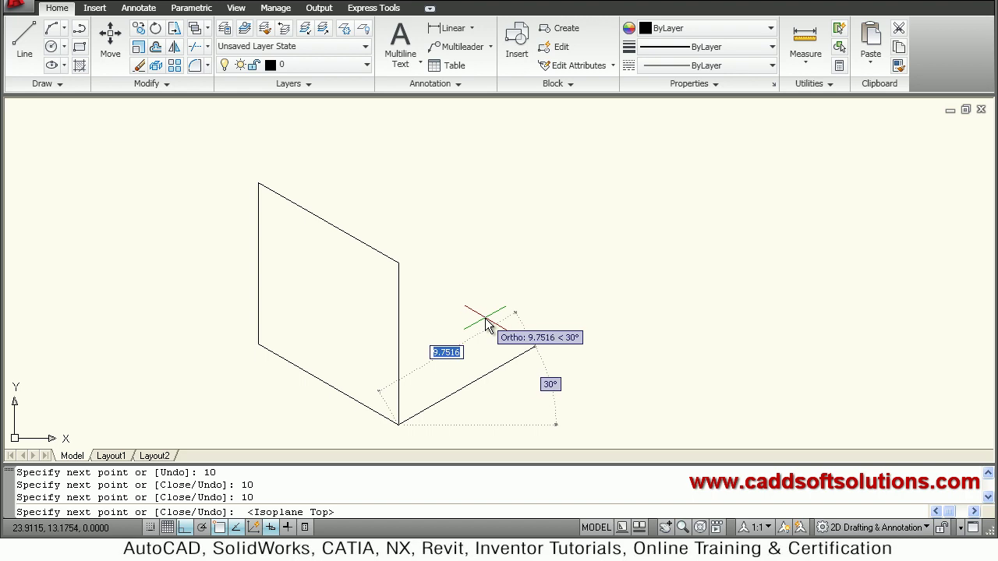
{"action": "key", "text": "F5"}
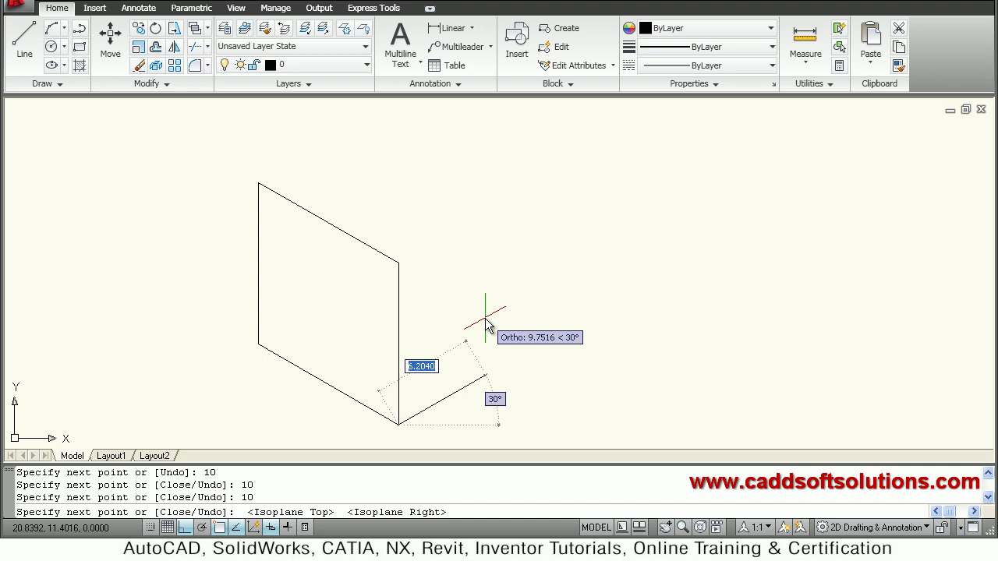
{"action": "type", "text": "10"}
{"action": "key", "text": "Return"}
{"action": "type", "text": "10"}
{"action": "key", "text": "Return"}
{"action": "type", "text": "10"}
{"action": "key", "text": "Return"}
{"action": "key", "text": "Return"}
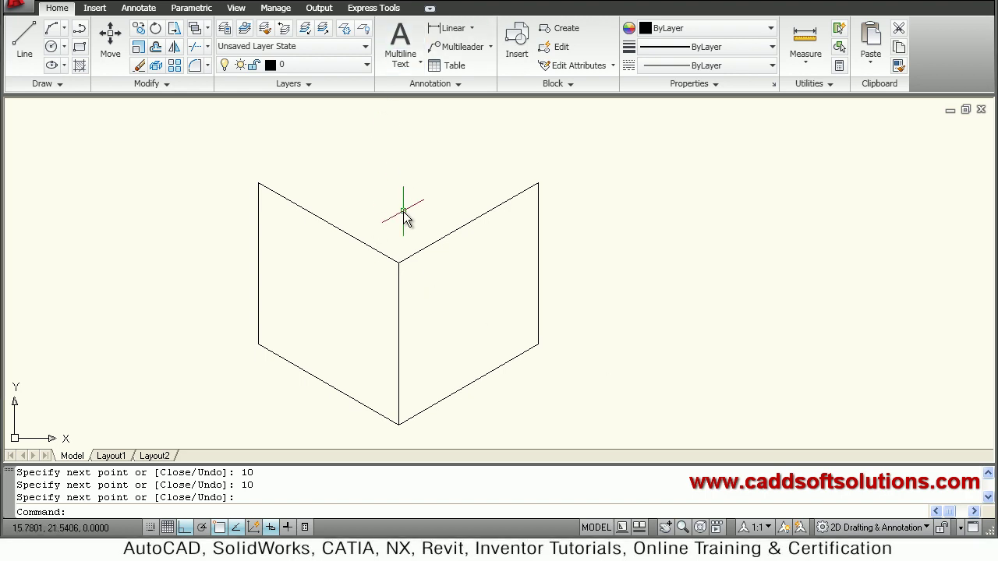
Draw the top face in the top isoplane with 10-unit edges, undoing a misplaced edge.
{"action": "key", "text": "F5"}
{"action": "key", "text": "F5"}
{"action": "type", "text": "L"}
{"action": "key", "text": "Return"}
{"action": "left_click", "coordinate": [289, 191]}
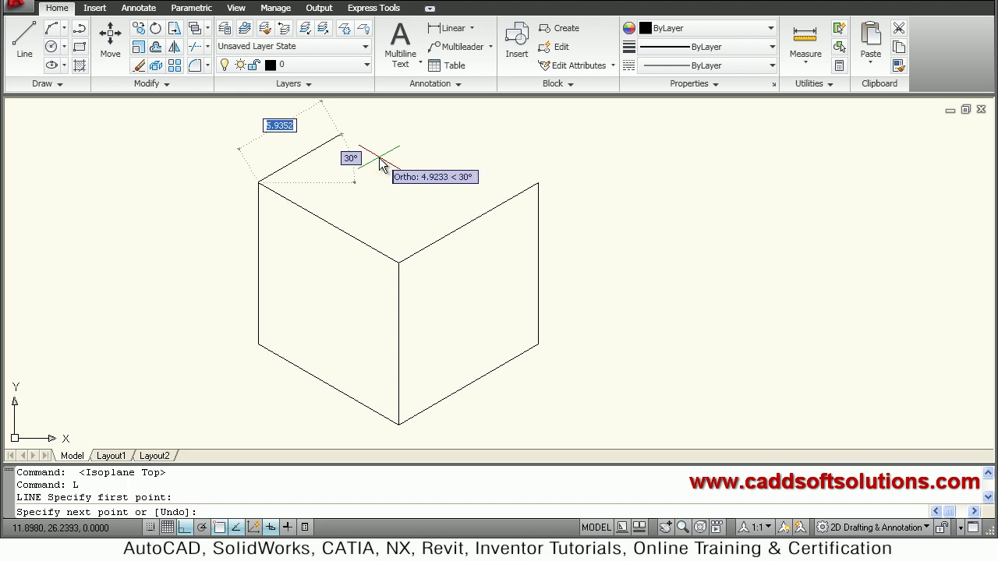
{"action": "type", "text": "10"}
{"action": "key", "text": "Return"}
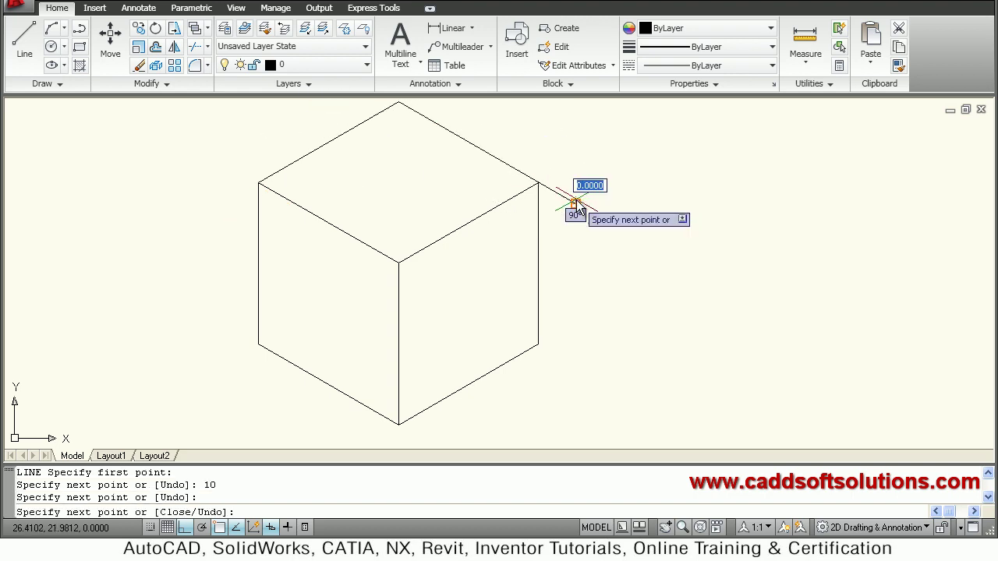
{"action": "left_click", "coordinate": [575, 204]}
{"action": "type", "text": "U"}
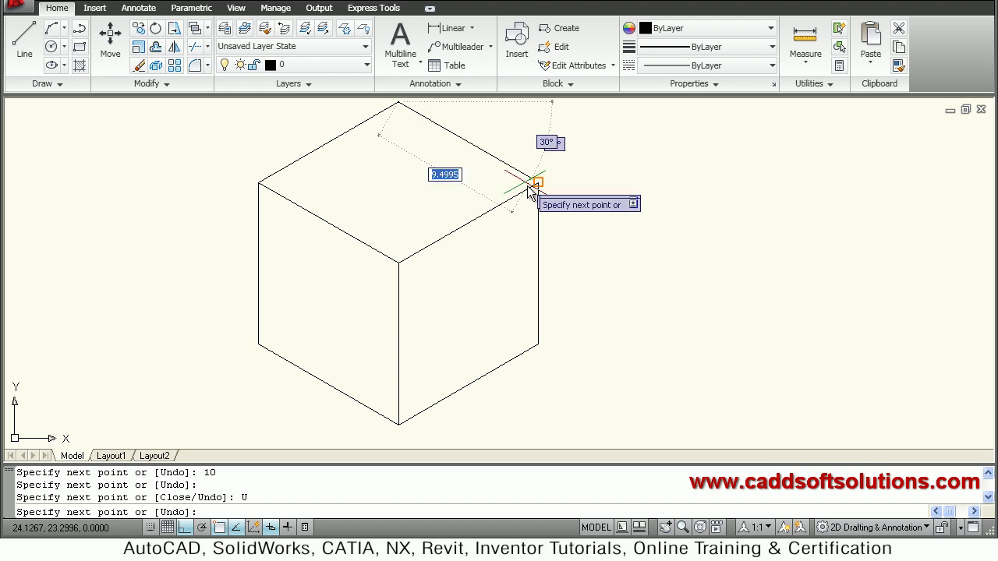
{"action": "key", "text": "Return"}
{"action": "left_click", "coordinate": [538, 184]}
{"action": "key", "text": "Return"}
{"action": "middle_click_drag", "start_coordinate": [468, 232], "coordinate": [499, 237]}
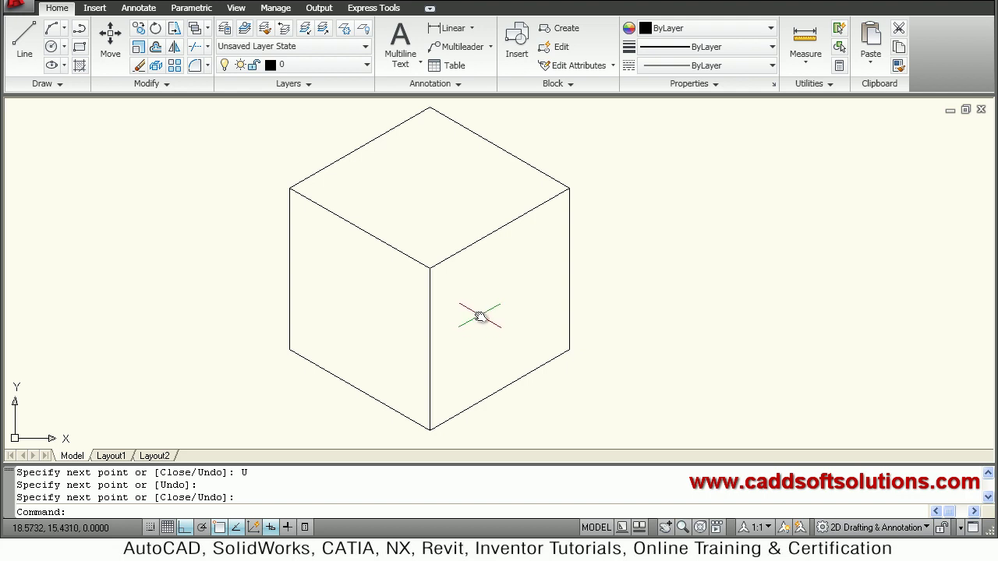
Place single-line text RIGHT, 1.5 tall and rotated 30°, on the cube's right face.
{"action": "key", "text": "F5"}
{"action": "left_click", "coordinate": [410, 68]}
{"action": "left_click", "coordinate": [411, 124]}
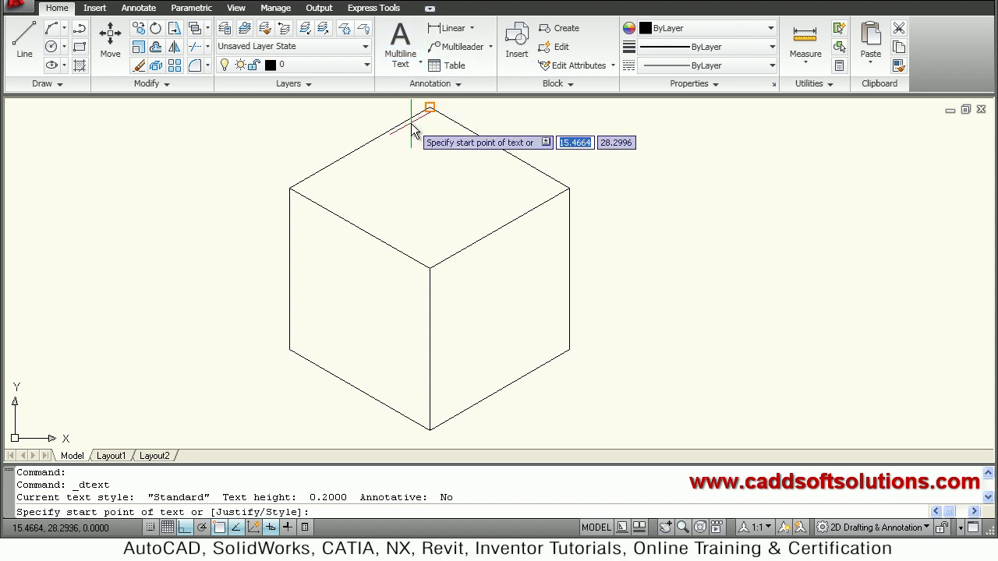
{"action": "left_click", "coordinate": [460, 337]}
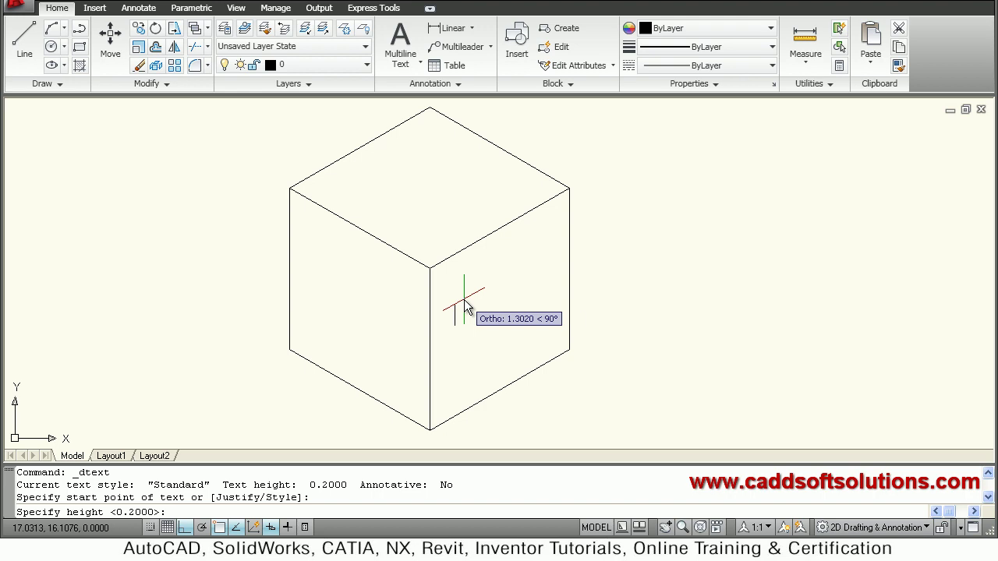
{"action": "type", "text": "1.5"}
{"action": "key", "text": "Return"}
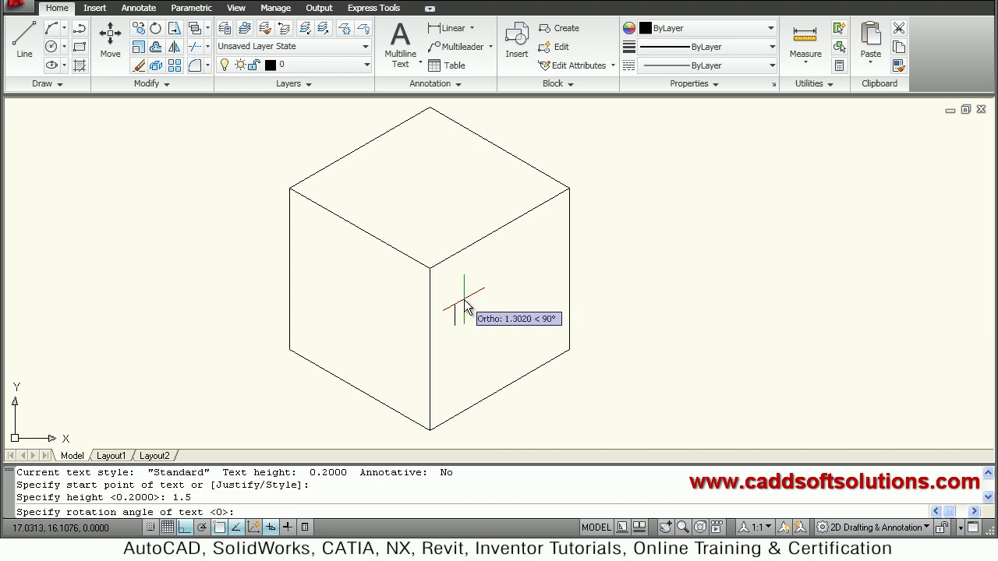
{"action": "left_click", "coordinate": [538, 276]}
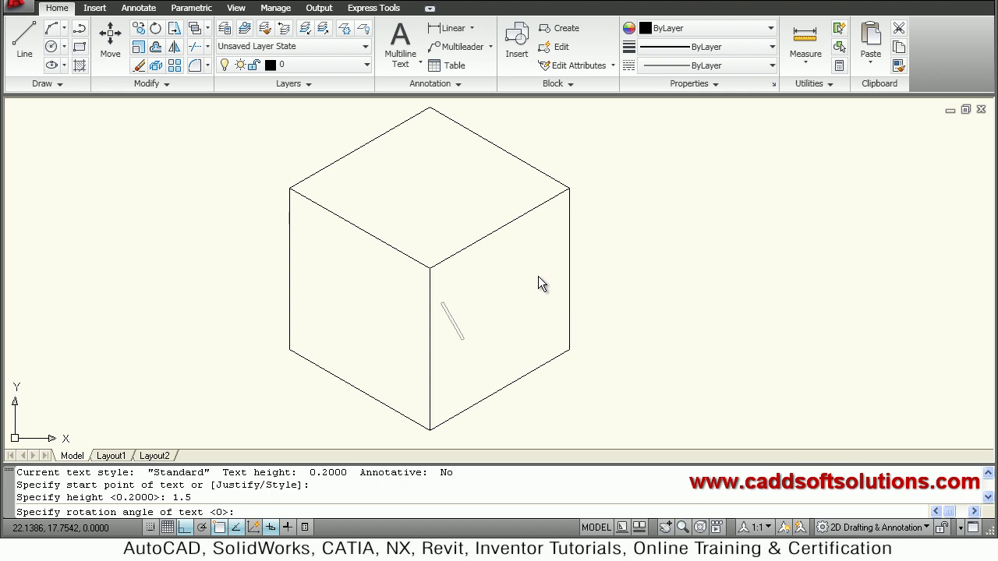
{"action": "type", "text": "RIGHT"}
{"action": "key", "text": "Return"}
{"action": "key", "text": "Return"}
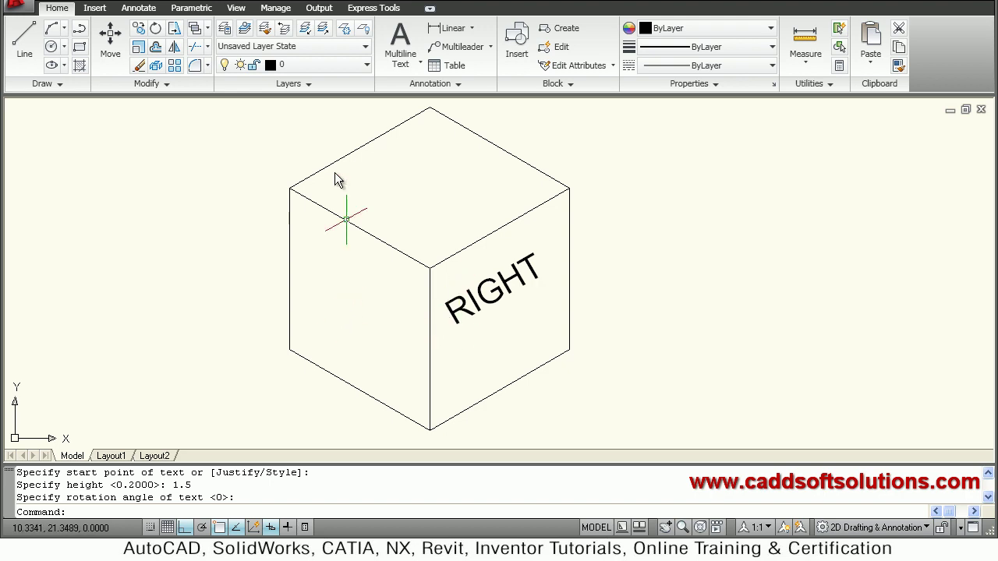
Begin a single-line text on the left face, then cancel the unfinished attempt.
{"action": "left_click", "coordinate": [402, 66]}
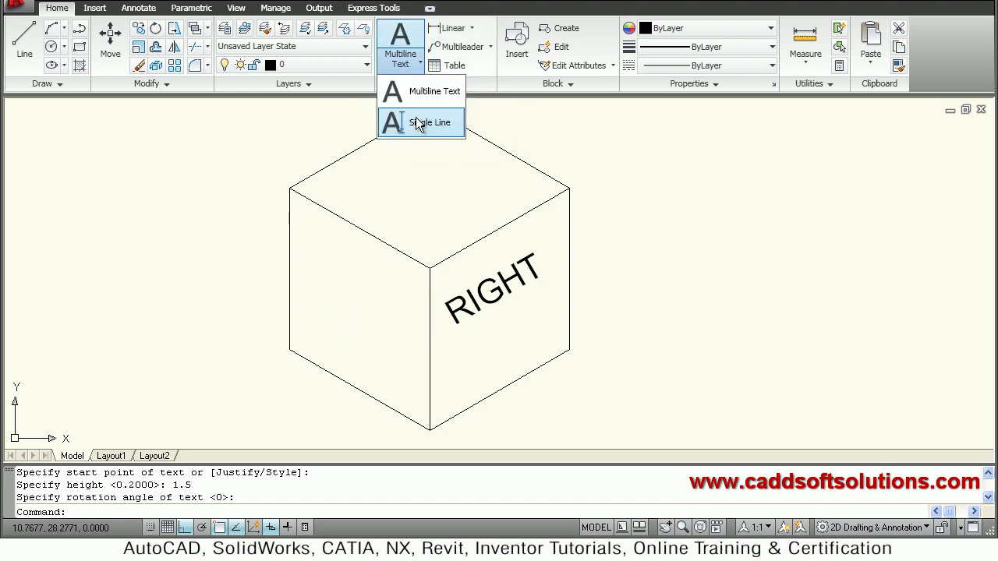
{"action": "left_click", "coordinate": [419, 124]}
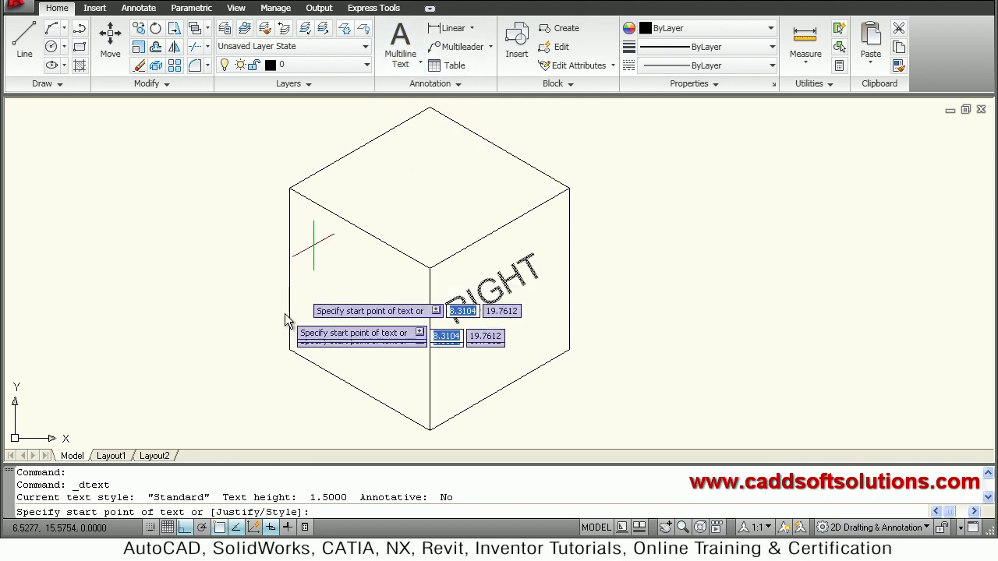
{"action": "left_click", "coordinate": [316, 291]}
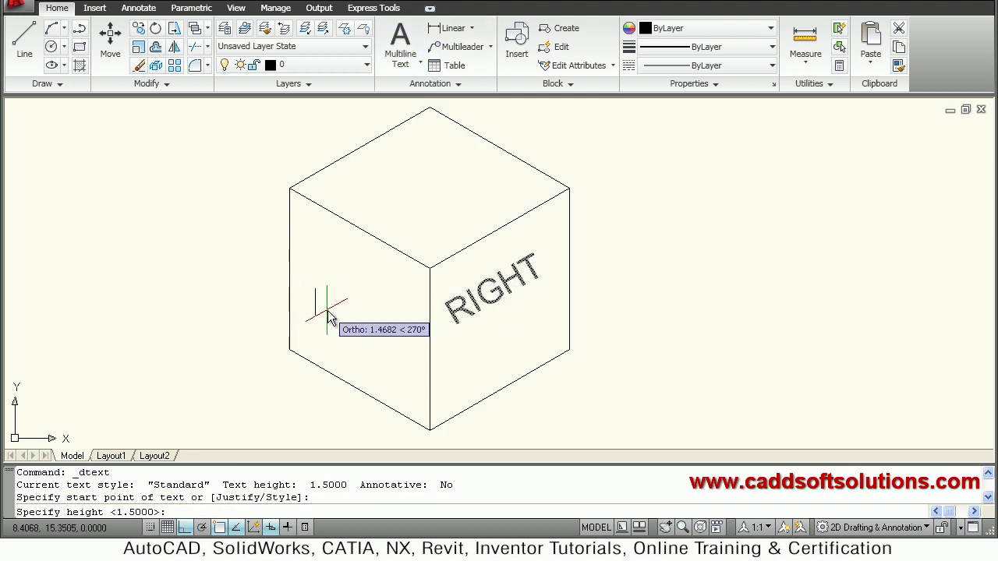
{"action": "key", "text": "F5"}
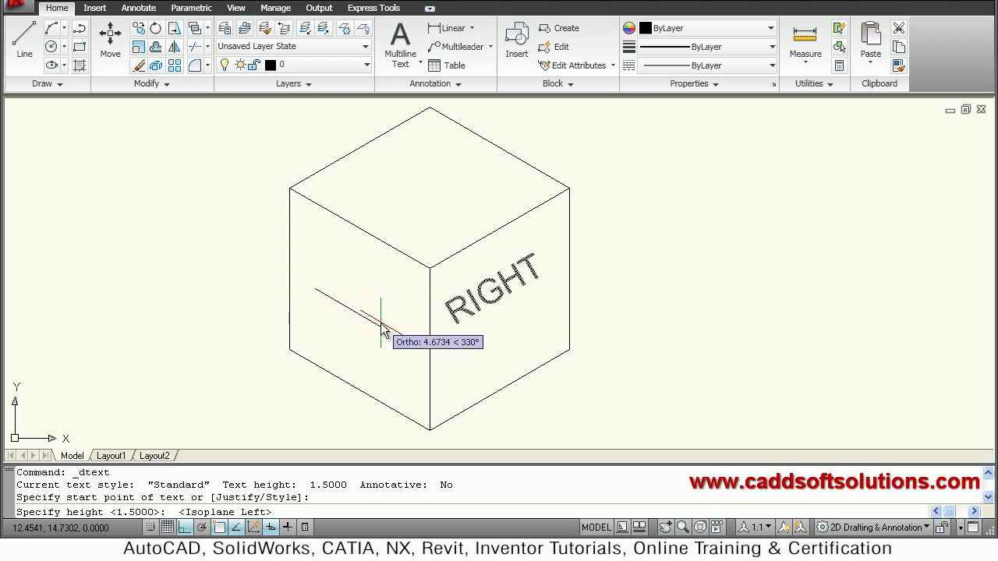
{"action": "key", "text": "Return"}
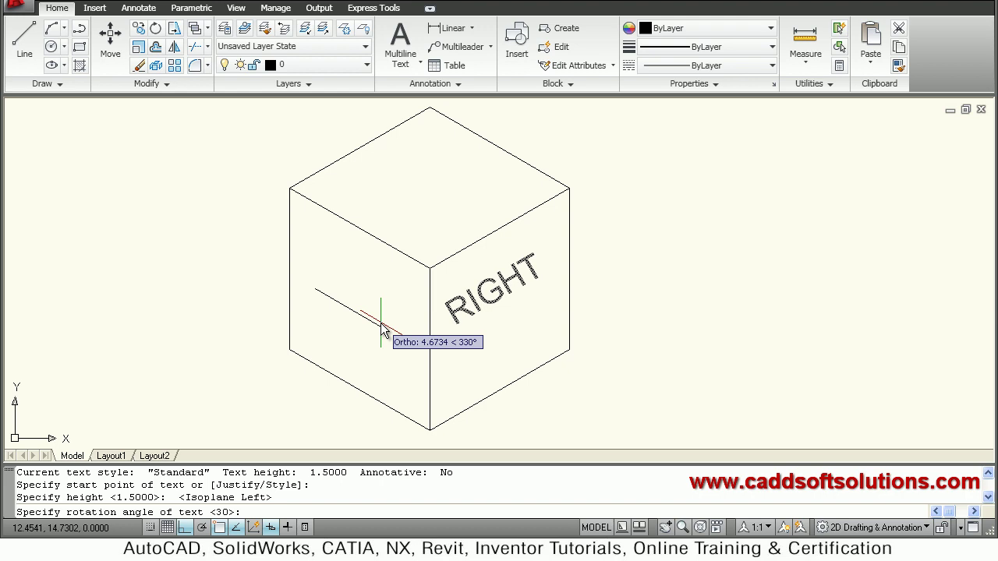
{"action": "key", "text": "Escape"}
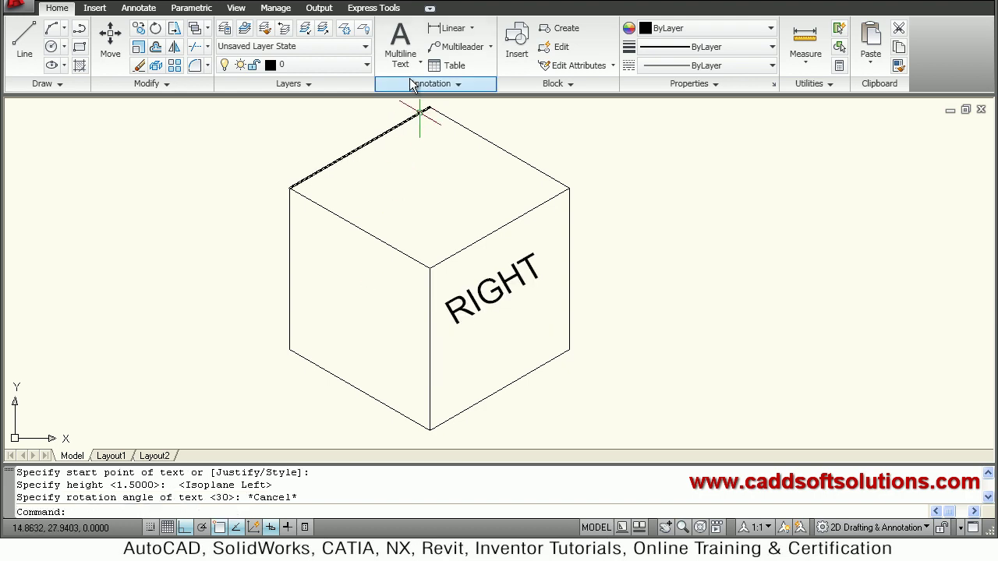
Place single-line text LEFT, 1.5 tall, on the left face at 330° along its lower edge.
{"action": "left_click", "coordinate": [405, 63]}
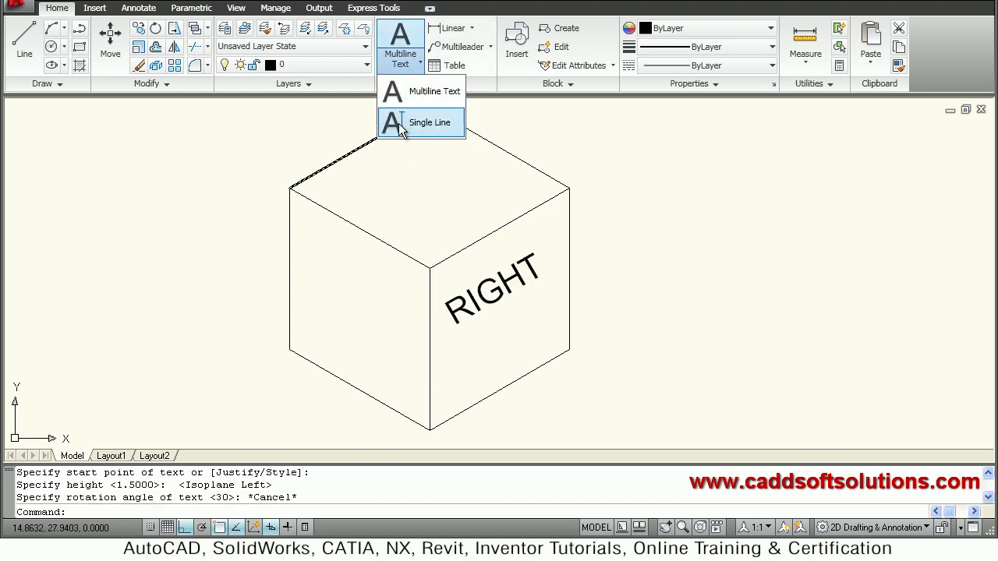
{"action": "left_click", "coordinate": [401, 124]}
{"action": "left_click", "coordinate": [315, 302]}
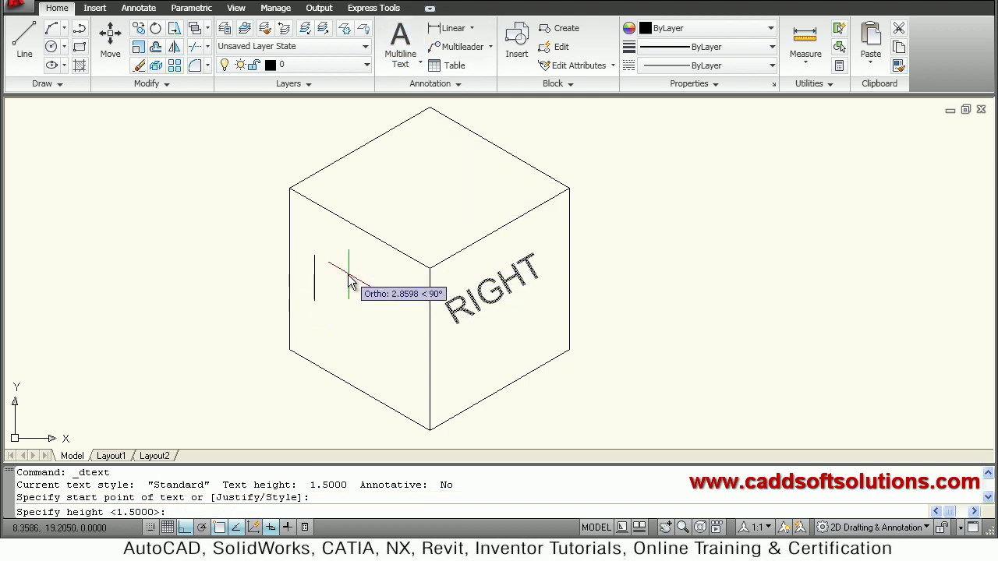
{"action": "type", "text": "1.5"}
{"action": "key", "text": "Return"}
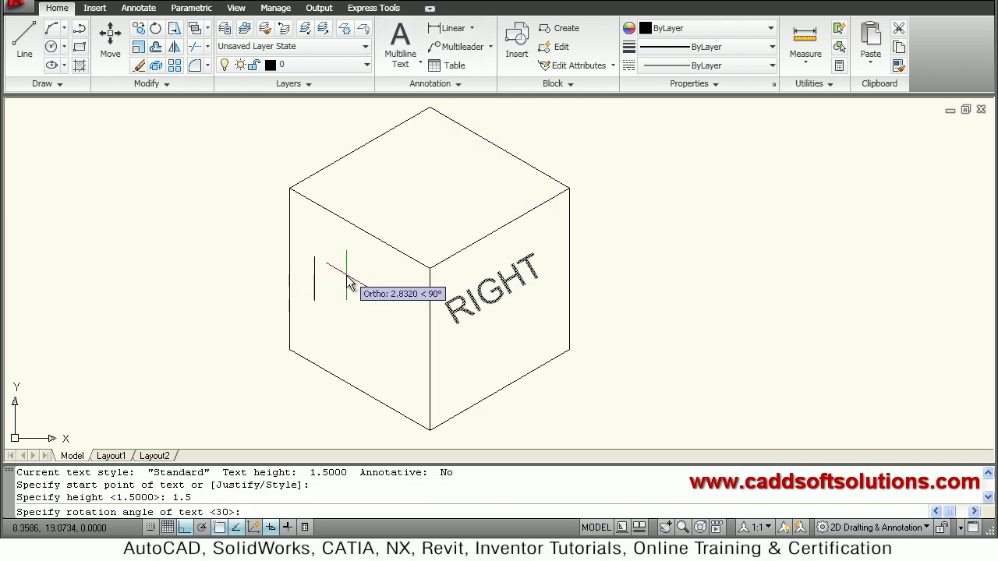
{"action": "left_click", "coordinate": [394, 309]}
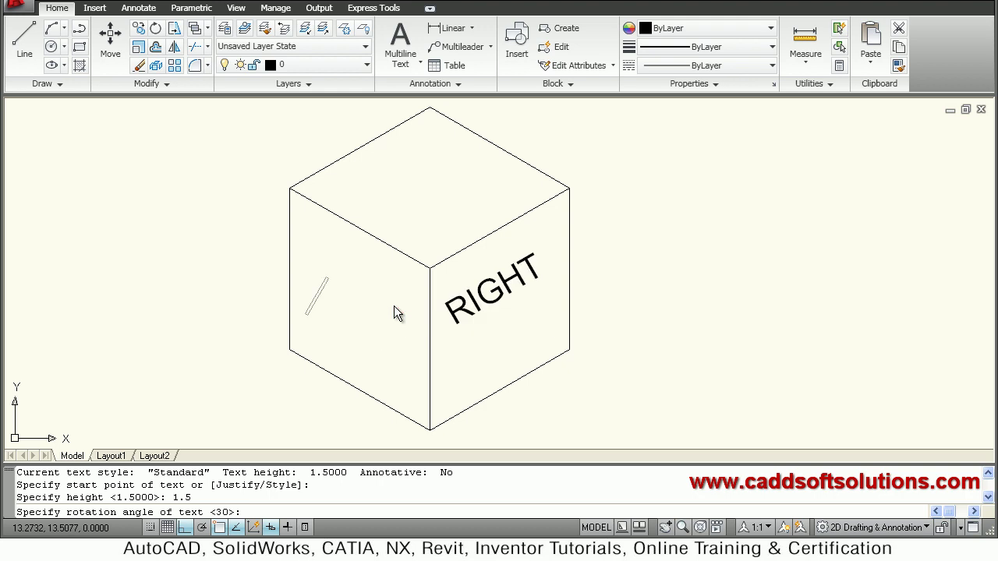
{"action": "type", "text": "LEFT"}
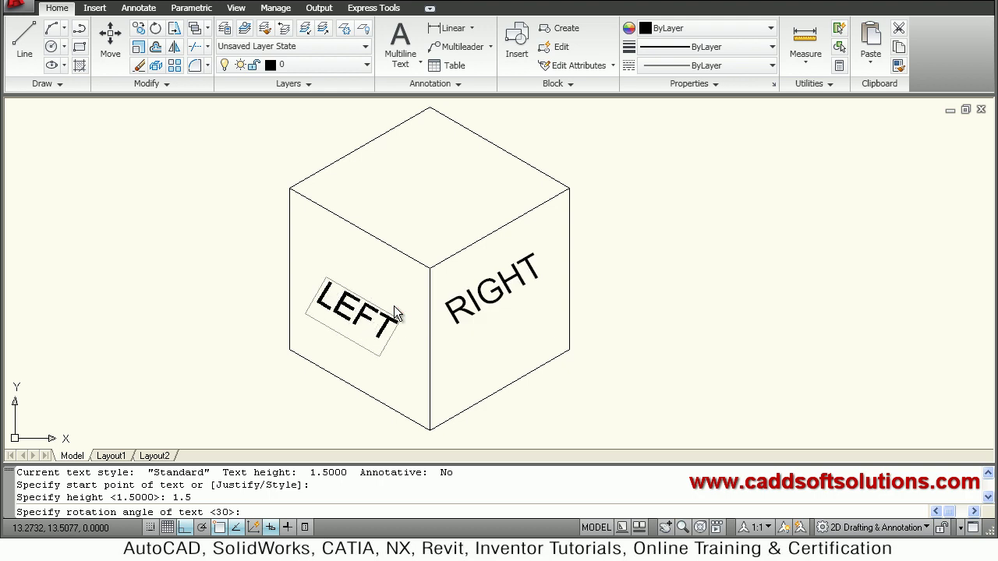
{"action": "key", "text": "Return"}
{"action": "key", "text": "Return"}
{"action": "key", "text": "Return"}
Place single-line text TOP, 1.5 tall, on the top face angled along its 30° edge.
{"action": "key", "text": "Escape"}
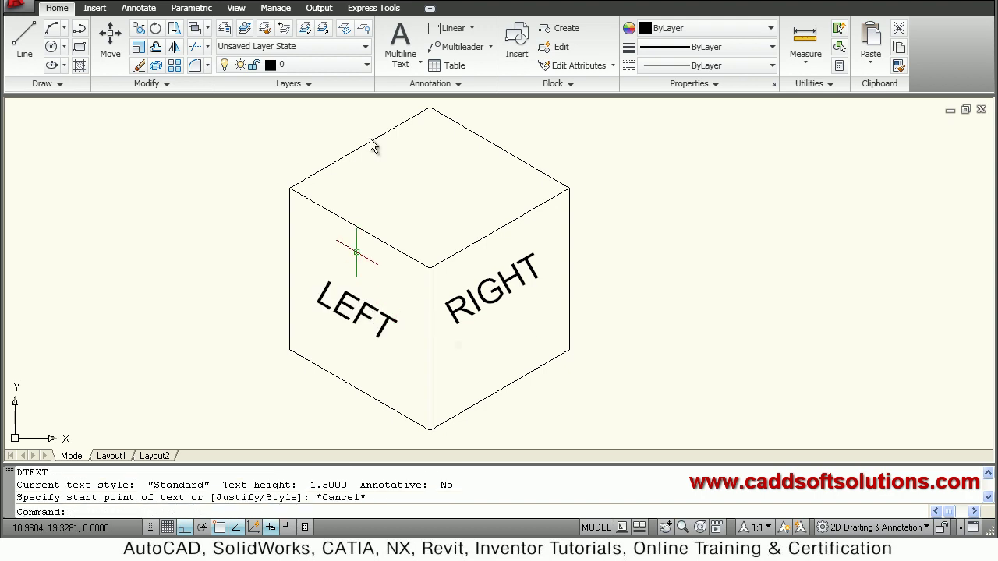
{"action": "left_click", "coordinate": [407, 68]}
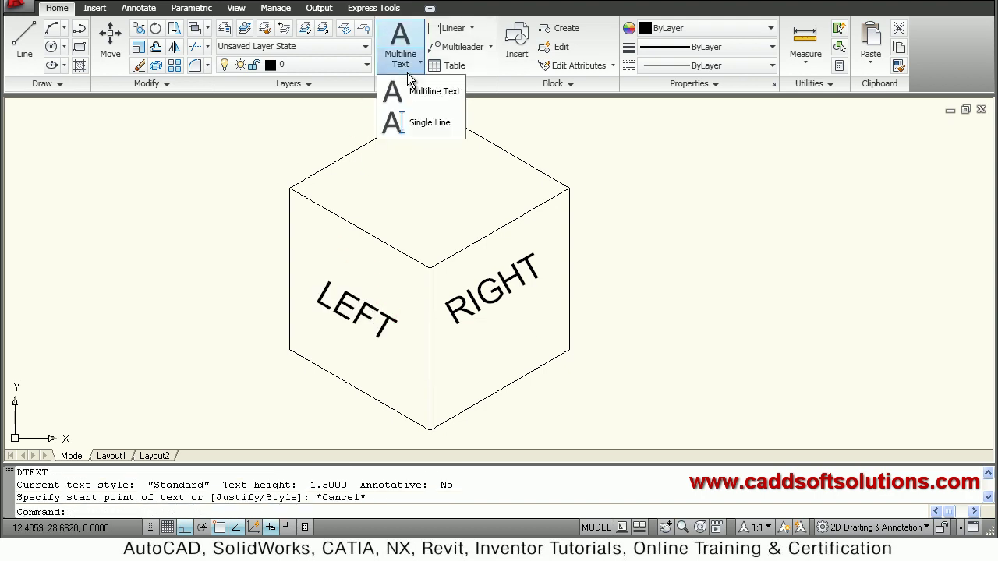
{"action": "left_click", "coordinate": [414, 136]}
{"action": "left_click", "coordinate": [405, 218]}
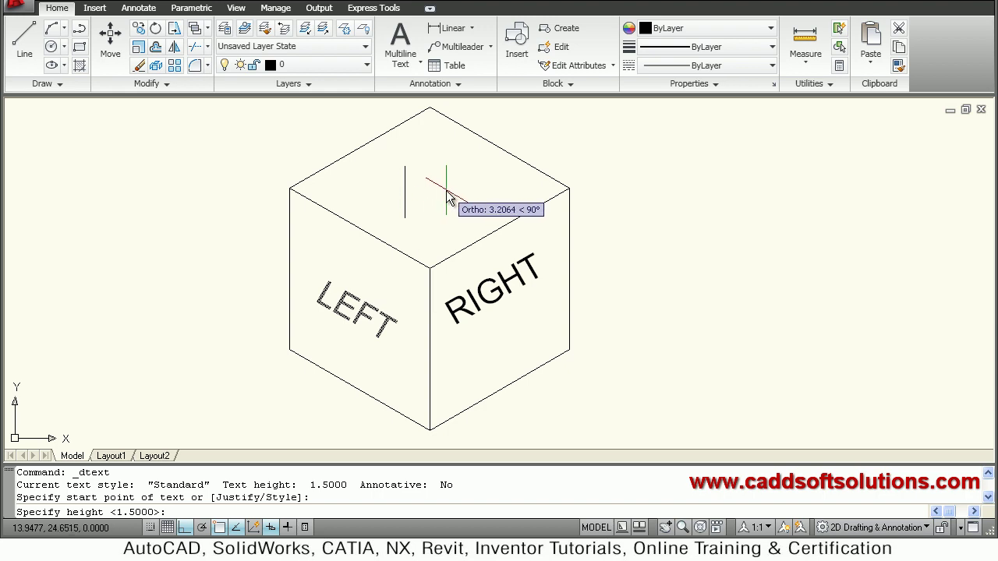
{"action": "key", "text": "F5"}
{"action": "type", "text": "1."}
{"action": "key", "text": "Return"}
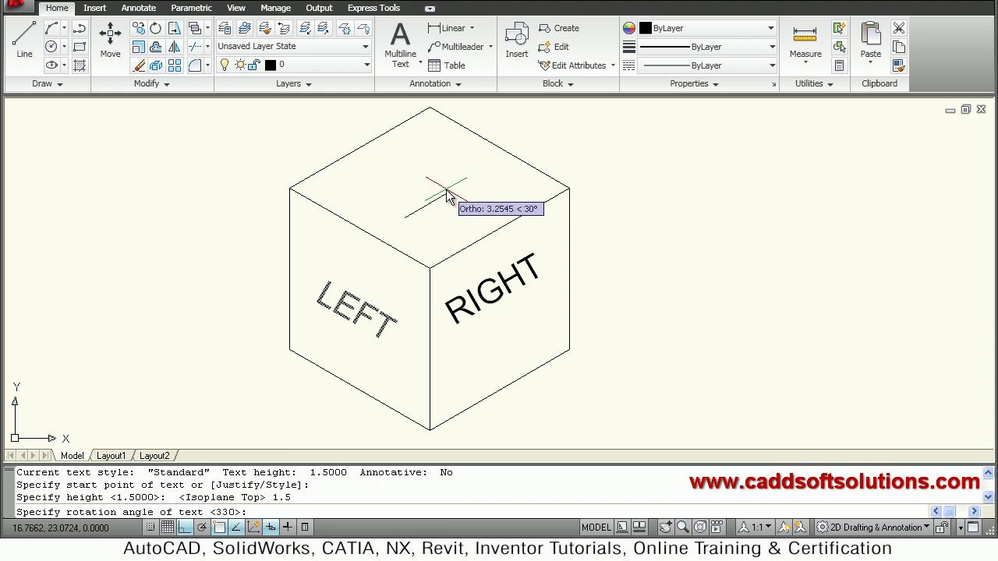
{"action": "left_click", "coordinate": [487, 194]}
{"action": "type", "text": "TOP"}
{"action": "key", "text": "Return"}
{"action": "key", "text": "Return"}
{"action": "key", "text": "Return"}
{"action": "key", "text": "Escape"}
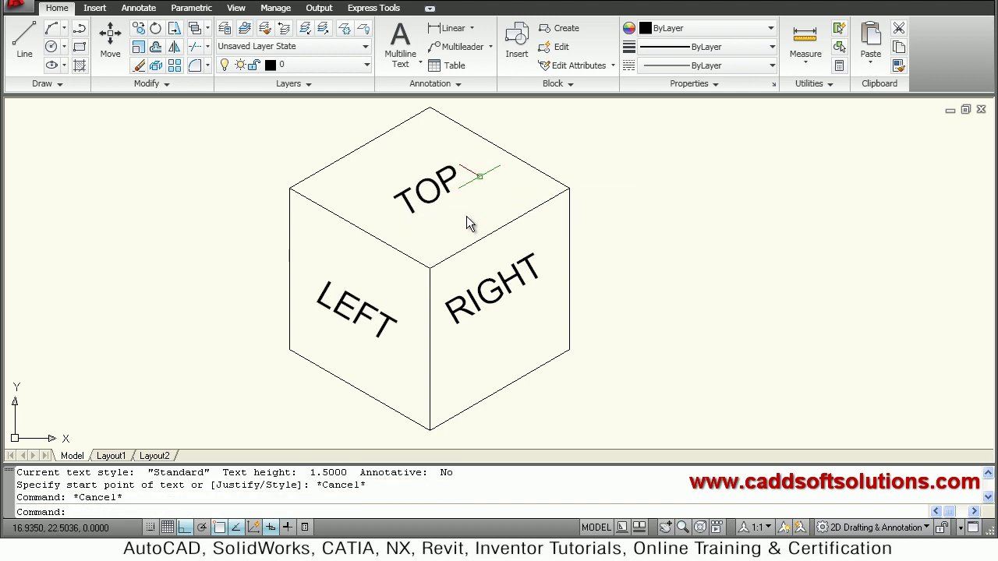
{"action": "scroll", "coordinate": [517, 245], "scroll_direction": "up", "scroll_amount": 2}
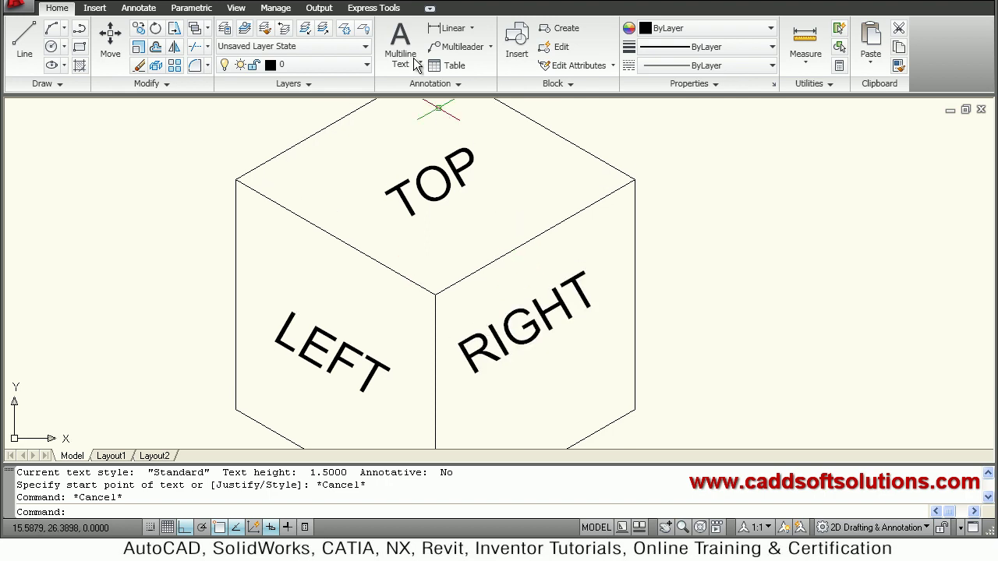
Give the RIGHT text a 30° obliquing angle in the Properties palette.
{"action": "left_click", "coordinate": [237, 8]}
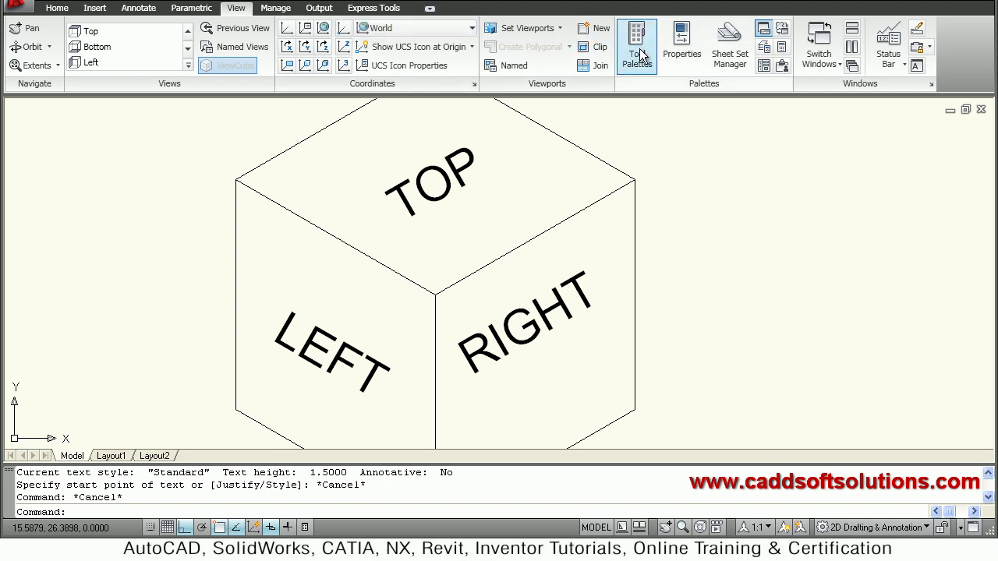
{"action": "left_click", "coordinate": [668, 47]}
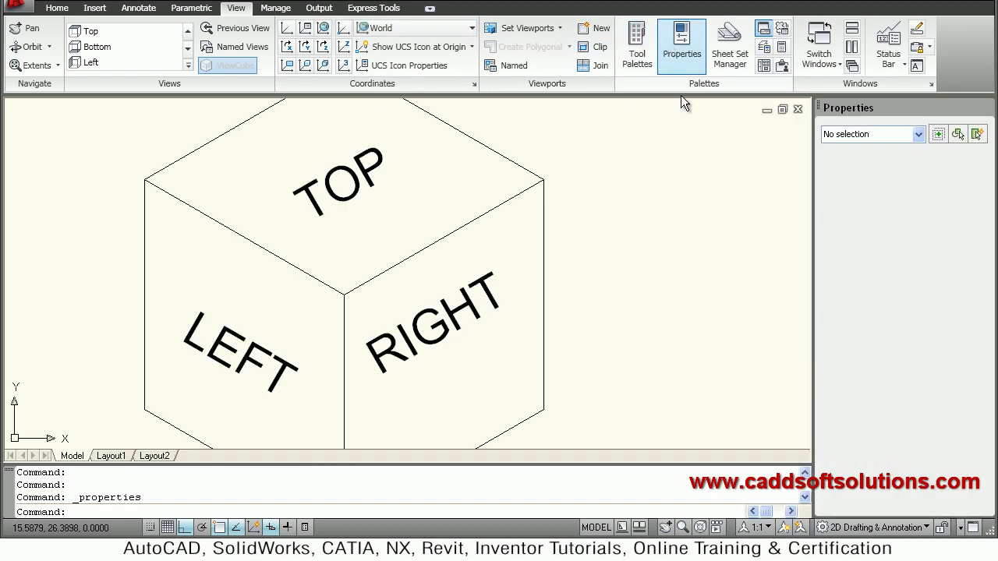
{"action": "left_click", "coordinate": [449, 345]}
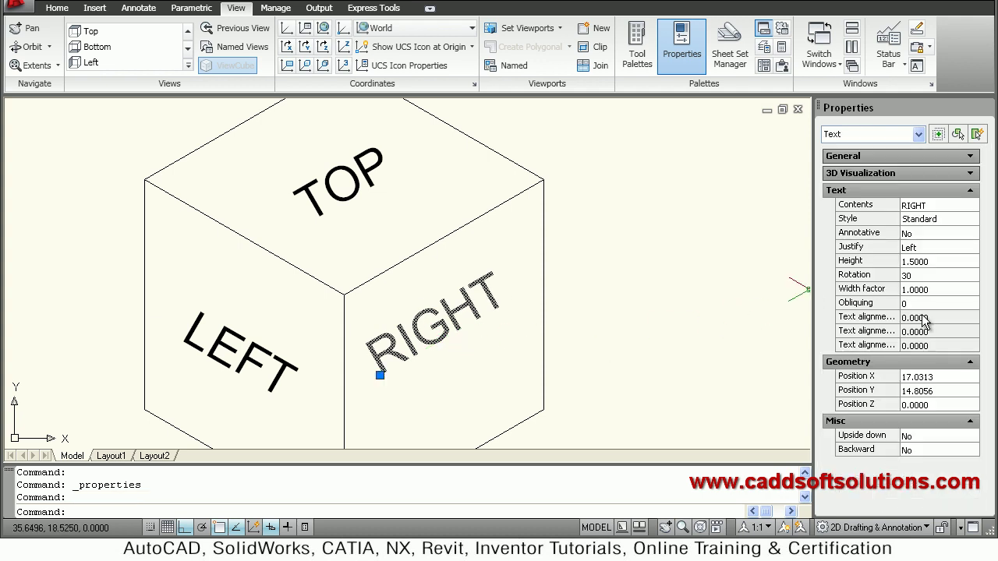
{"action": "left_click", "coordinate": [907, 304]}
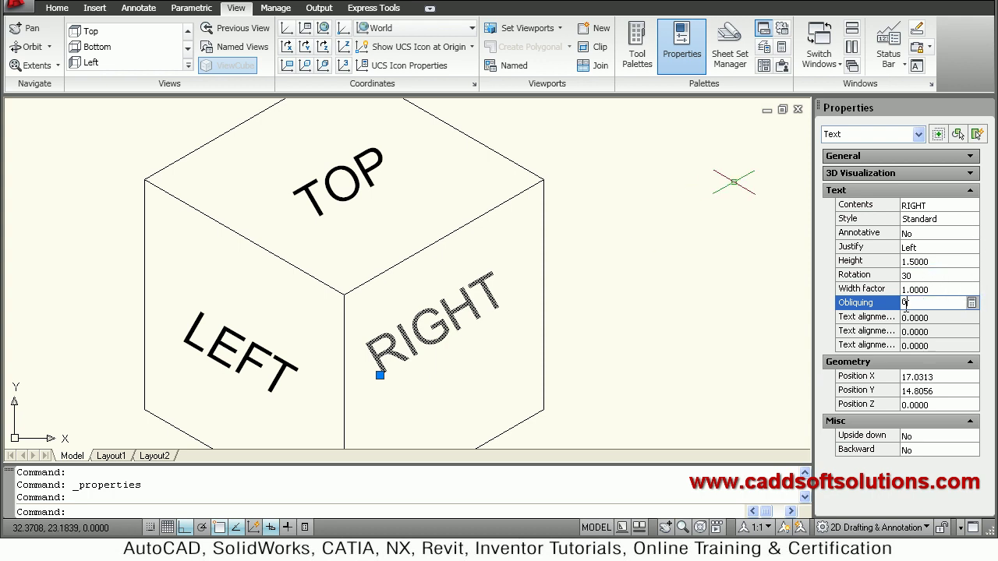
{"action": "type", "text": "30"}
{"action": "left_click", "coordinate": [967, 319]}
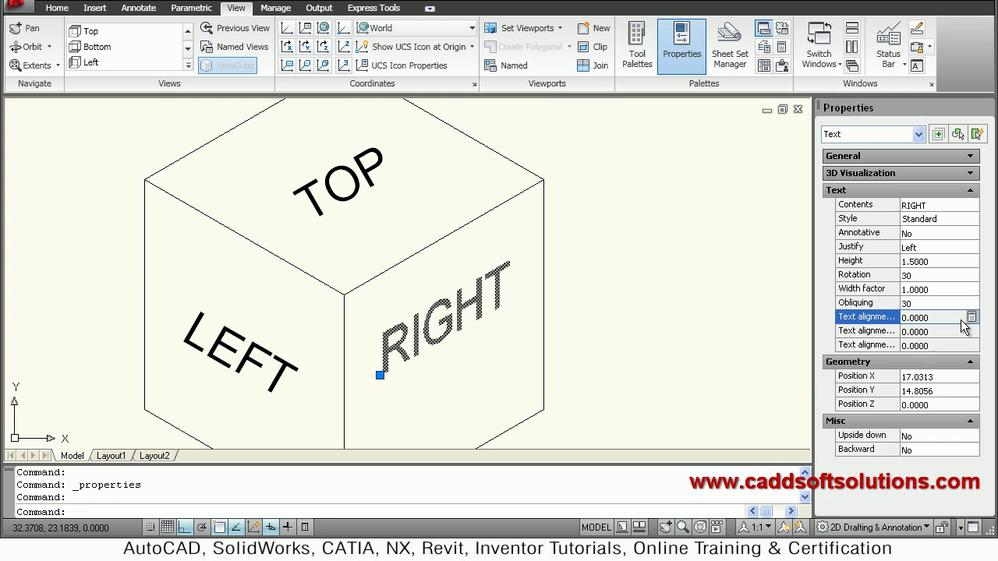
{"action": "key", "text": "Escape"}
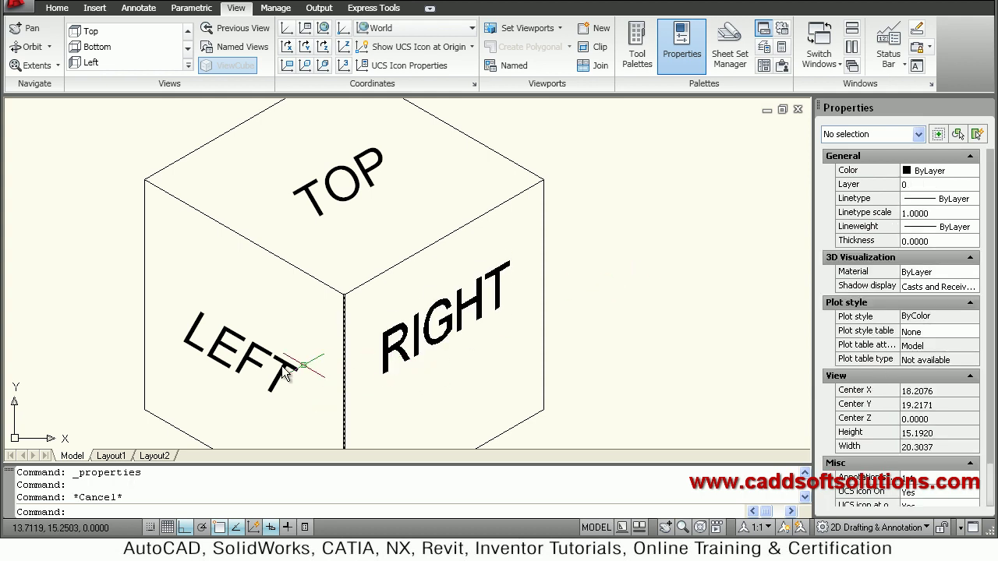
Set the LEFT text's obliquing angle to -30°.
{"action": "left_click", "coordinate": [286, 366]}
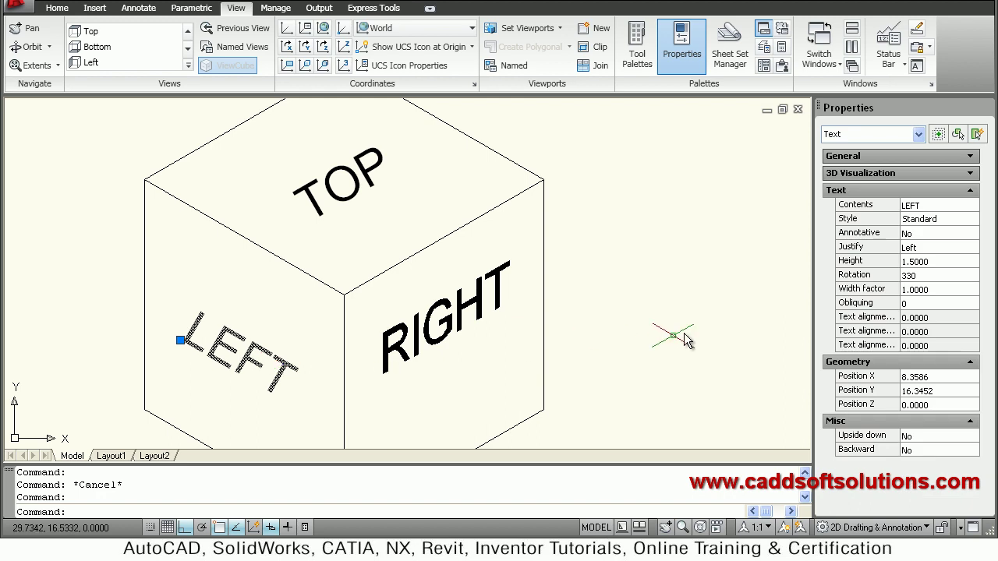
{"action": "left_click", "coordinate": [907, 304]}
{"action": "type", "text": "30"}
{"action": "key", "text": "Return"}
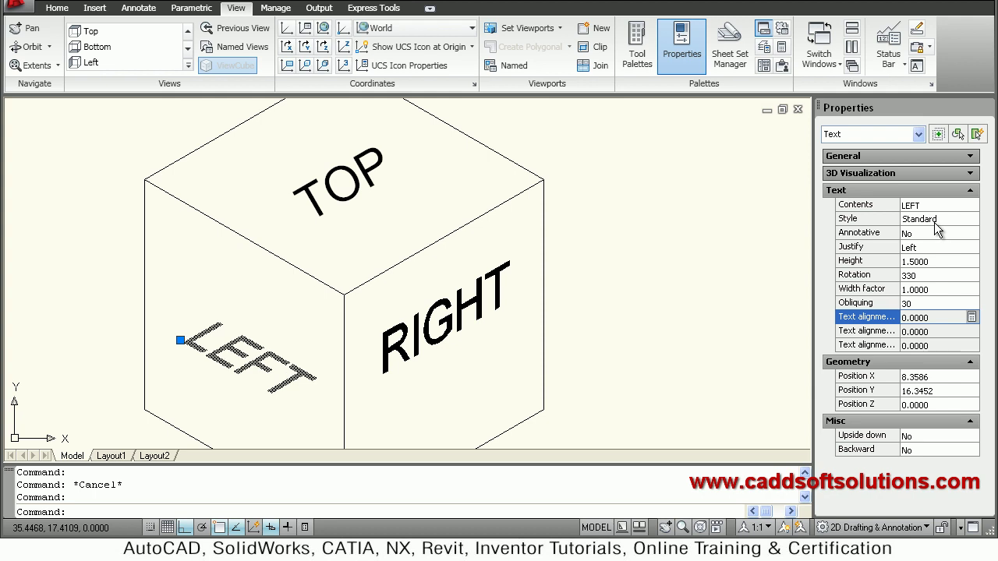
{"action": "left_click", "coordinate": [917, 303]}
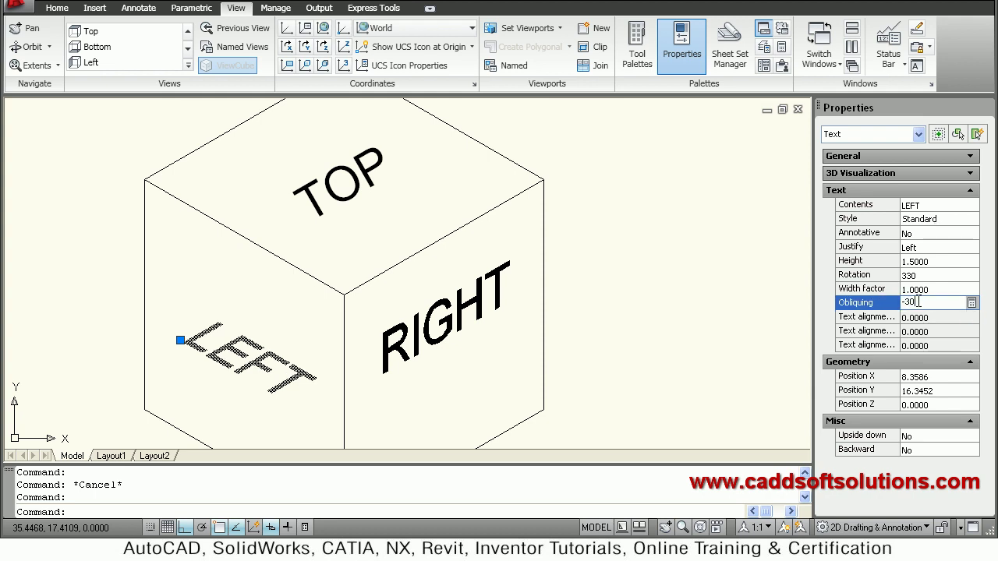
{"action": "type", "text": "-30"}
{"action": "key", "text": "Return"}
{"action": "key", "text": "Escape"}
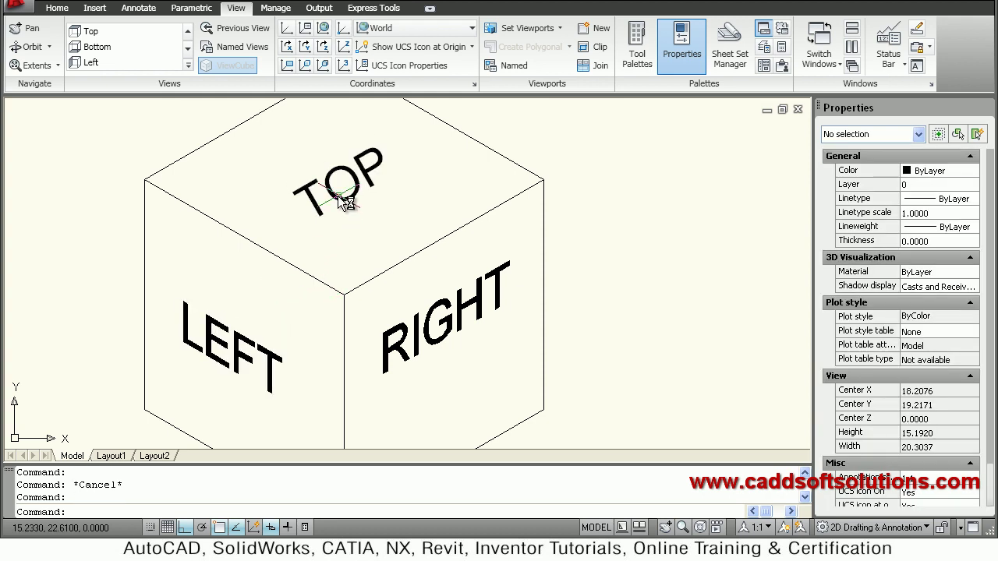
Set the TOP text's obliquing angle to -30°.
{"action": "left_click", "coordinate": [347, 203]}
{"action": "left_click", "coordinate": [927, 303]}
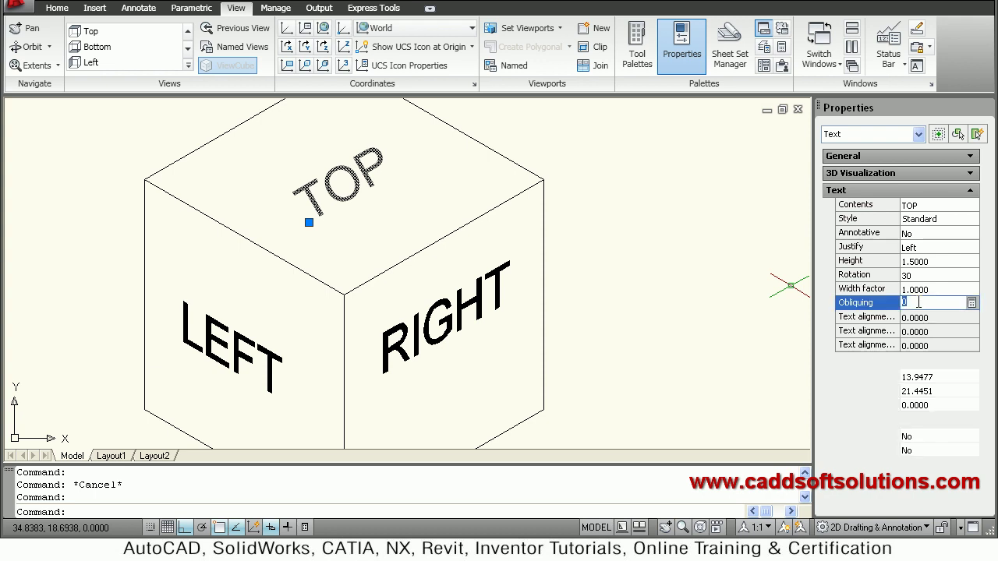
{"action": "type", "text": "3"}
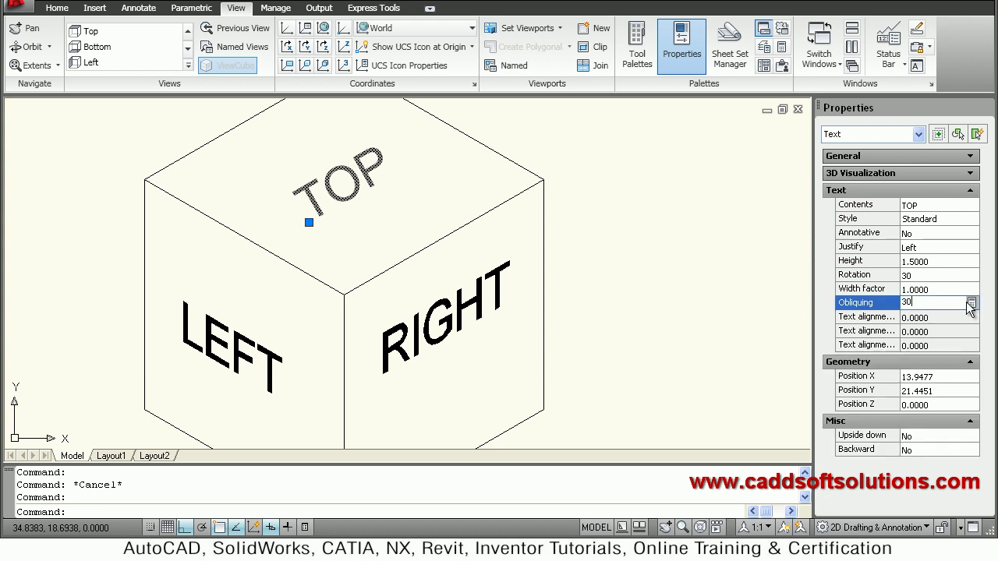
{"action": "type", "text": "0"}
{"action": "key", "text": "Return"}
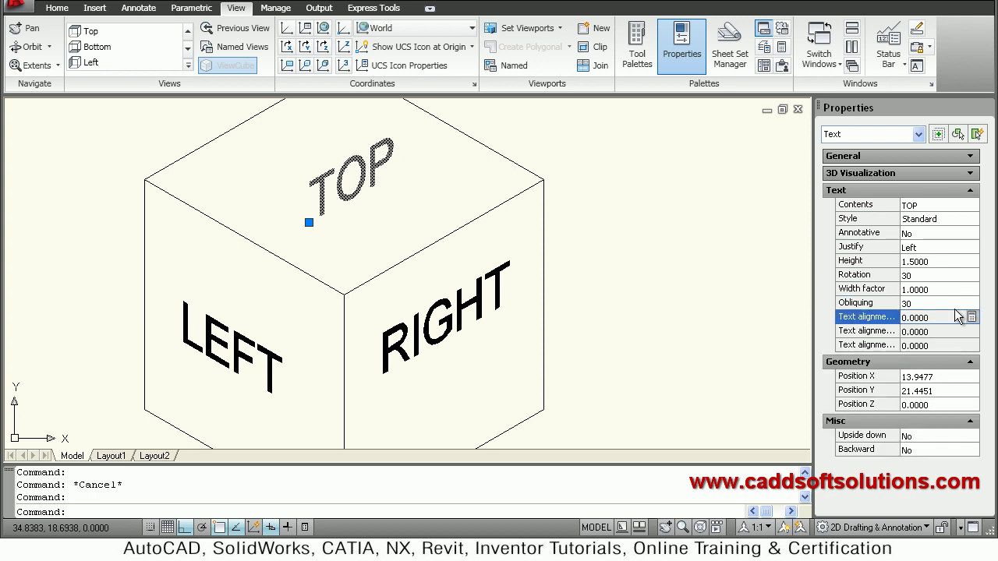
{"action": "left_click", "coordinate": [917, 304]}
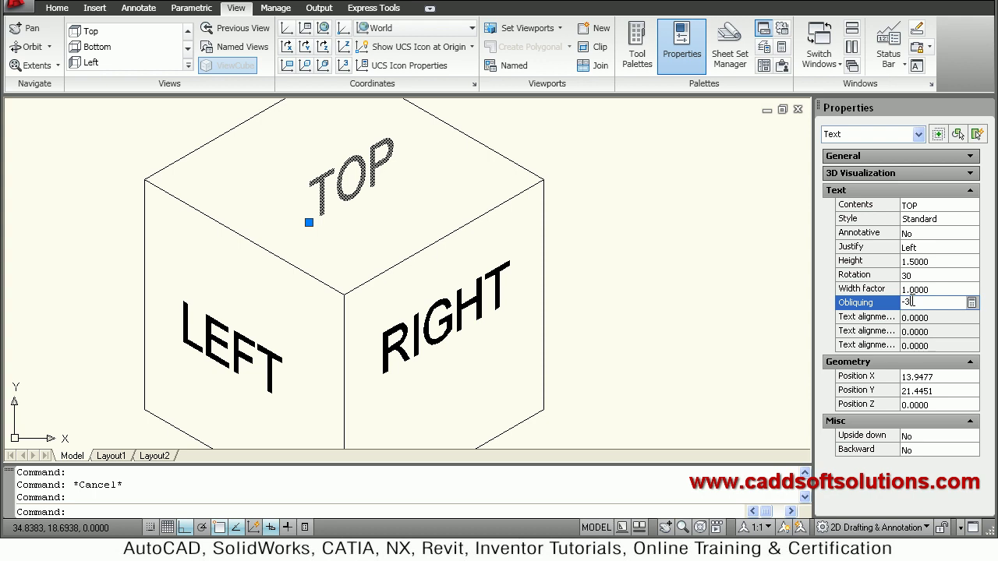
{"action": "key", "text": "Return"}
{"action": "key", "text": "Escape"}
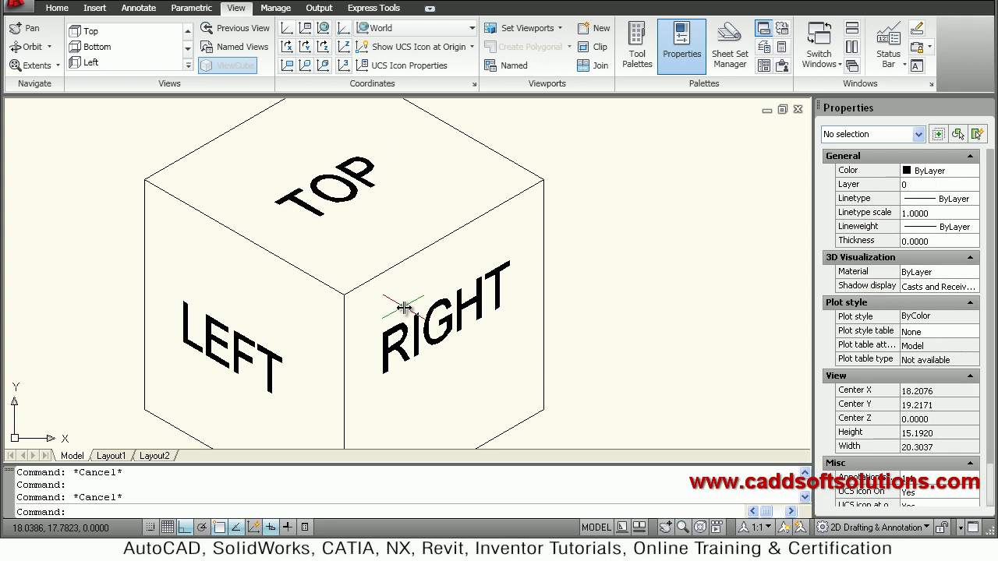
{"action": "scroll", "coordinate": [402, 293], "scroll_direction": "down", "scroll_amount": 2}
{"action": "middle_click_drag", "start_coordinate": [423, 310], "coordinate": [445, 297]}
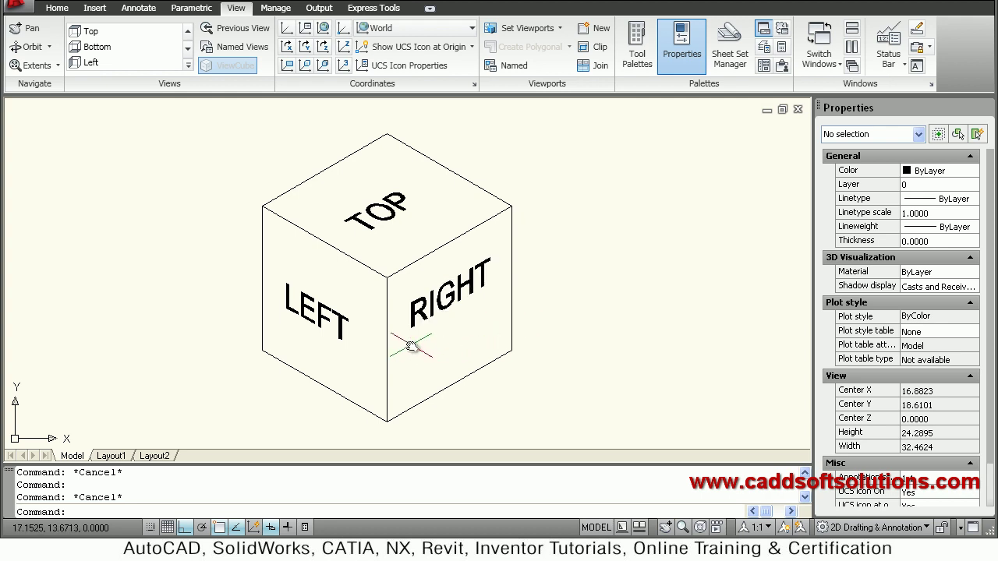
{"action": "scroll", "coordinate": [417, 349], "scroll_direction": "up", "scroll_amount": 2}
{"action": "middle_click_drag", "start_coordinate": [515, 356], "coordinate": [520, 360]}
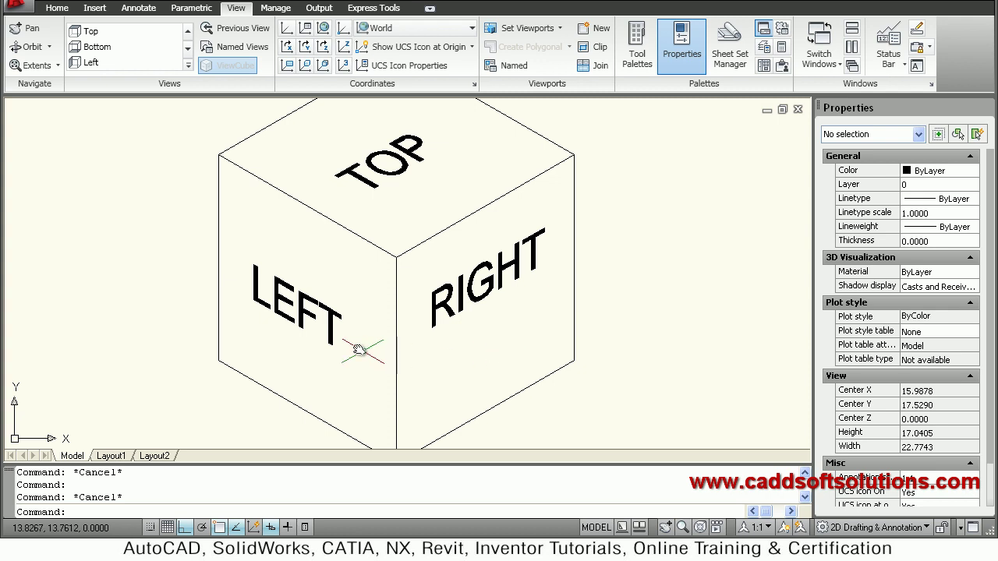